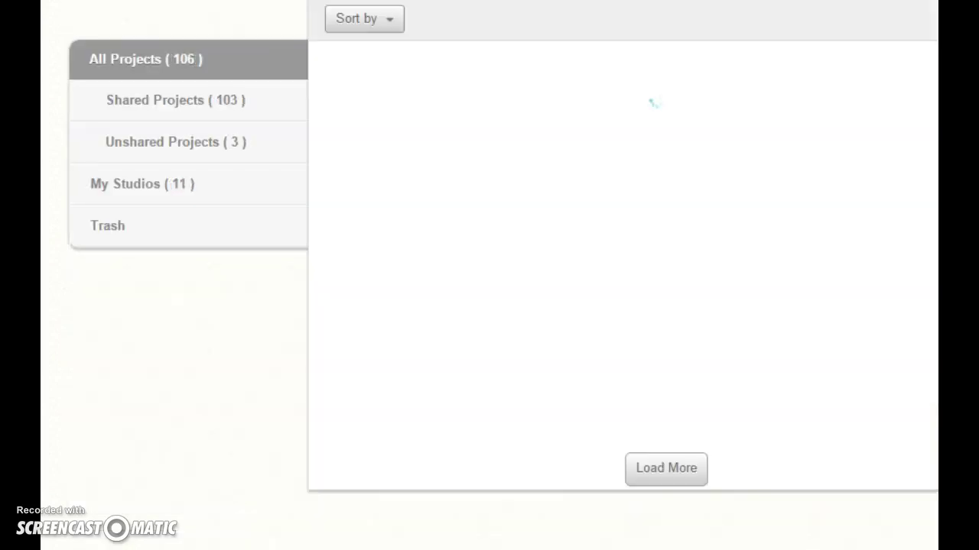
# - Play the Elastic Heart Meme remix project in full screen as an example animation and return to the project list
pyautogui.click(516, 92)
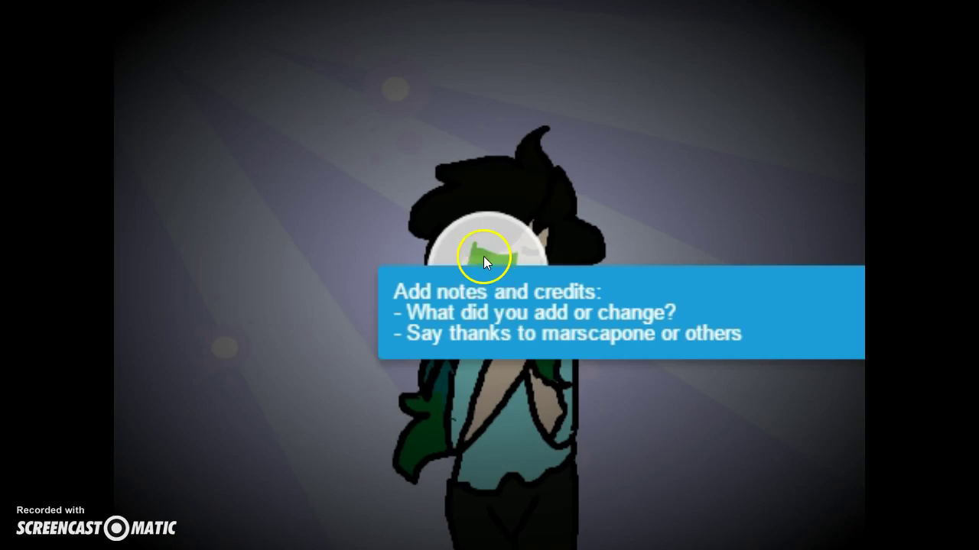
pyautogui.click(483, 256)
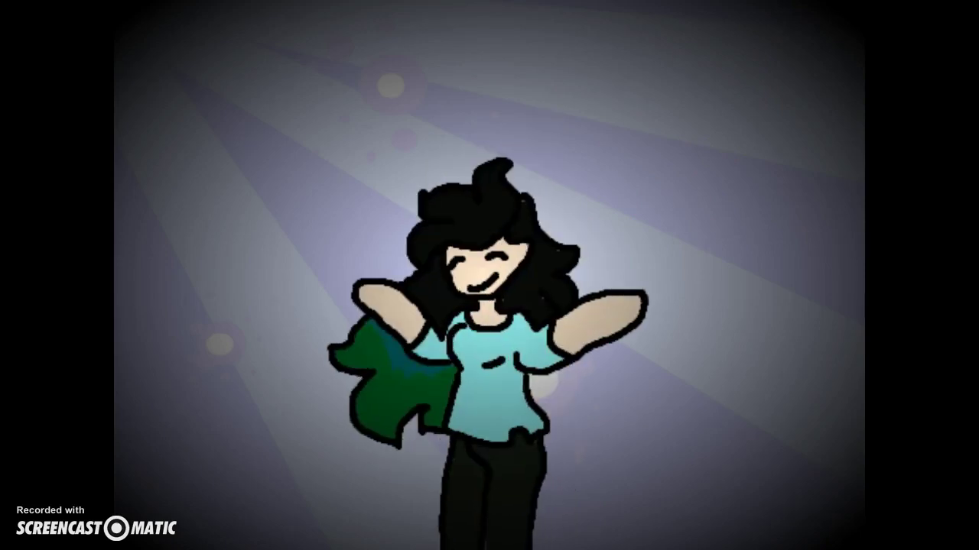
pyautogui.press('Escape')
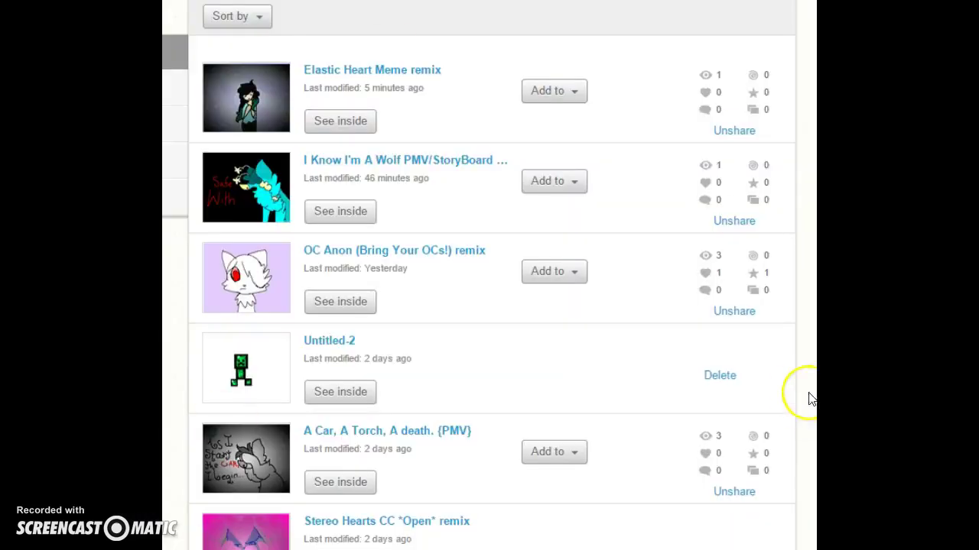
# - Delete the unshared Untitled-2 project from the project list and create a new project
pyautogui.click(730, 379)
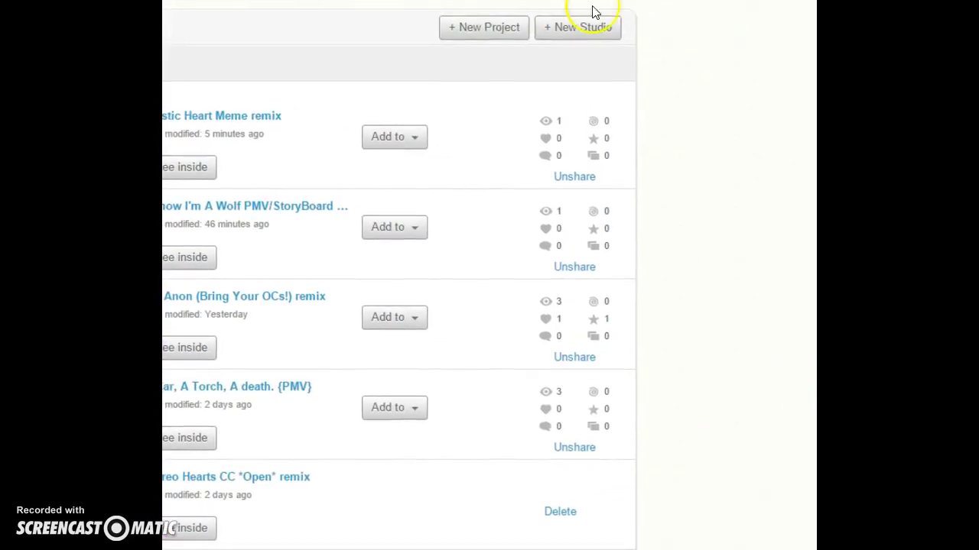
pyautogui.click(507, 34)
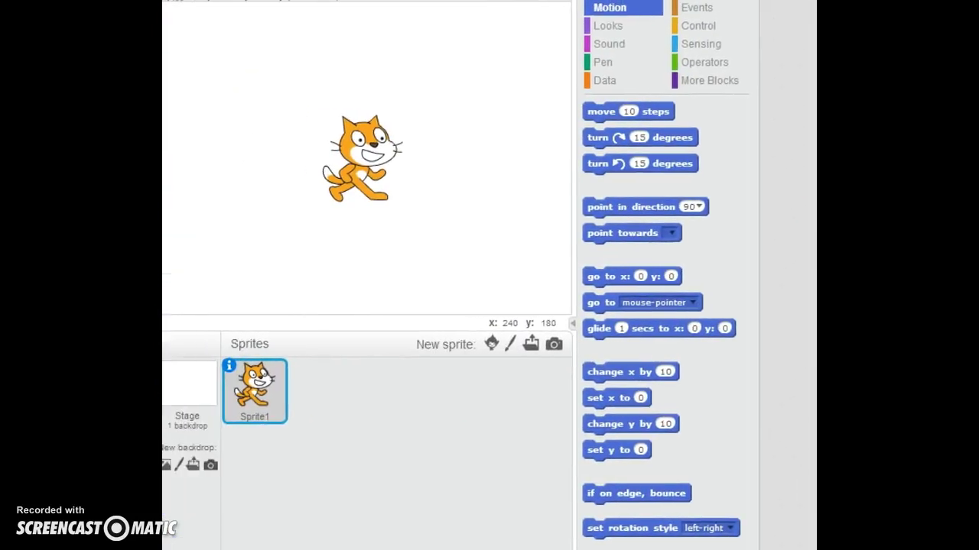
# - Open the cat sprite's costumes and delete costume2
pyautogui.click(585, 5)
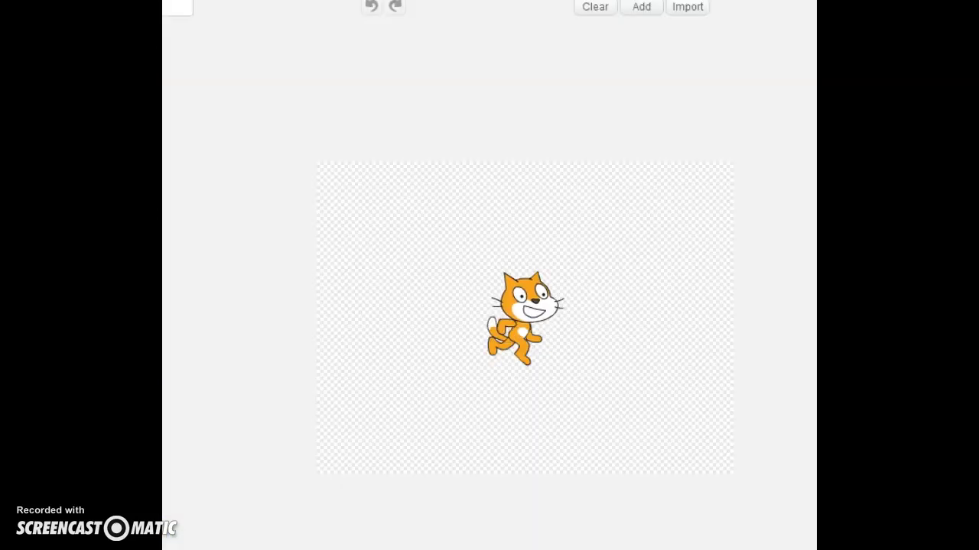
pyautogui.click(365, 11)
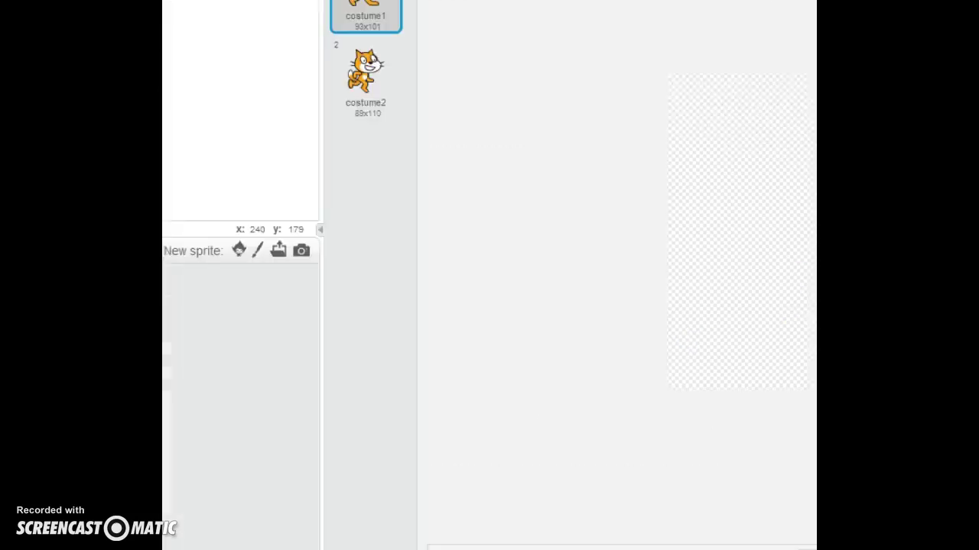
pyautogui.click(365, 73)
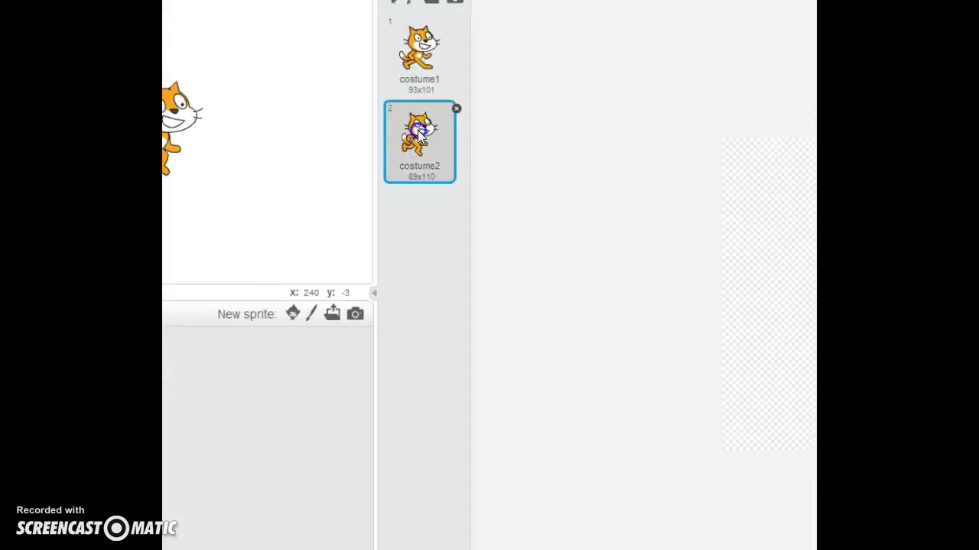
pyautogui.click(457, 109)
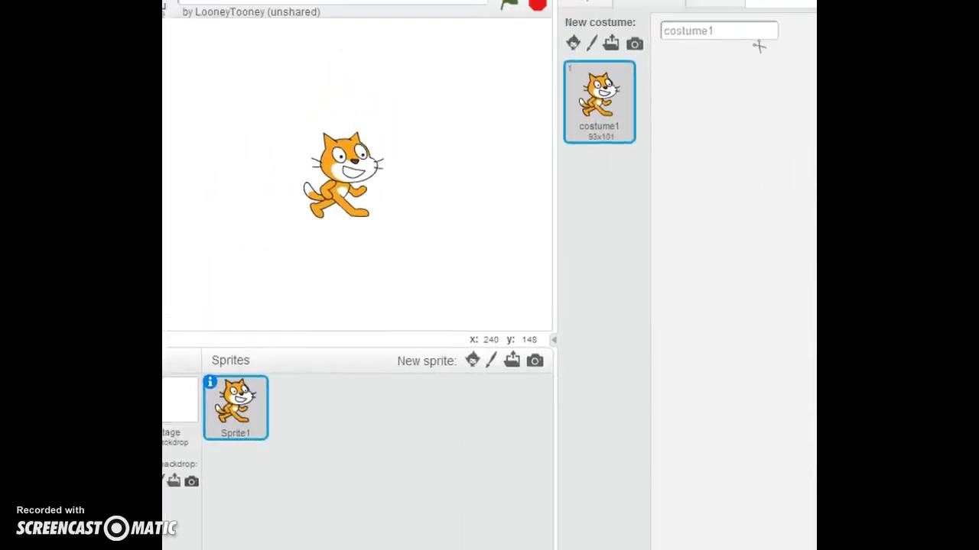
# - Delete the cat sprite from the stage and start painting a new blank sprite
pyautogui.click(493, 7)
pyautogui.click(493, 10)
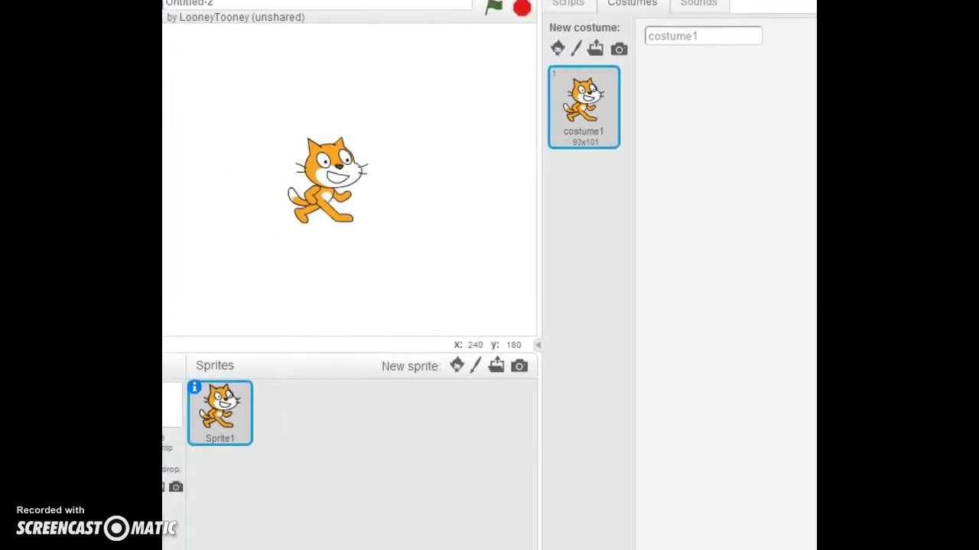
pyautogui.click(317, 208)
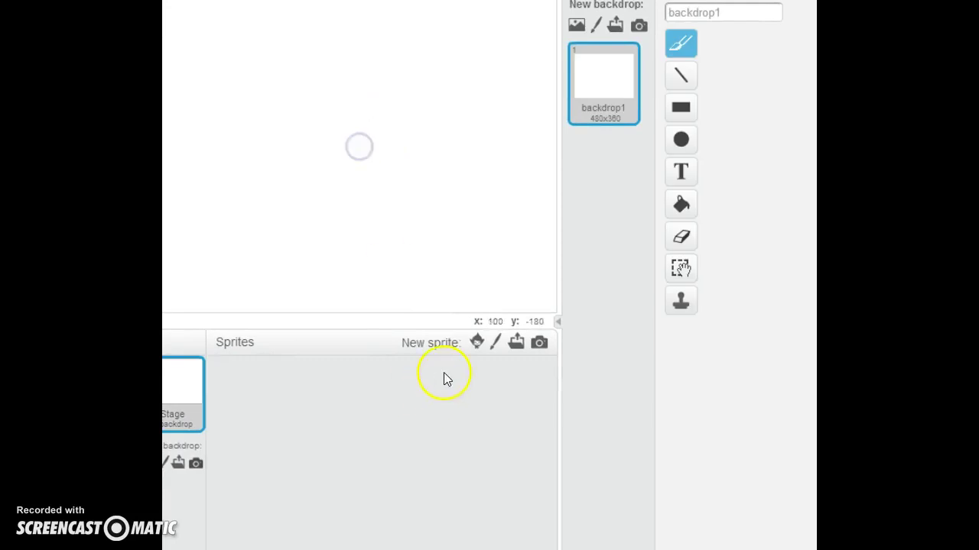
pyautogui.click(495, 343)
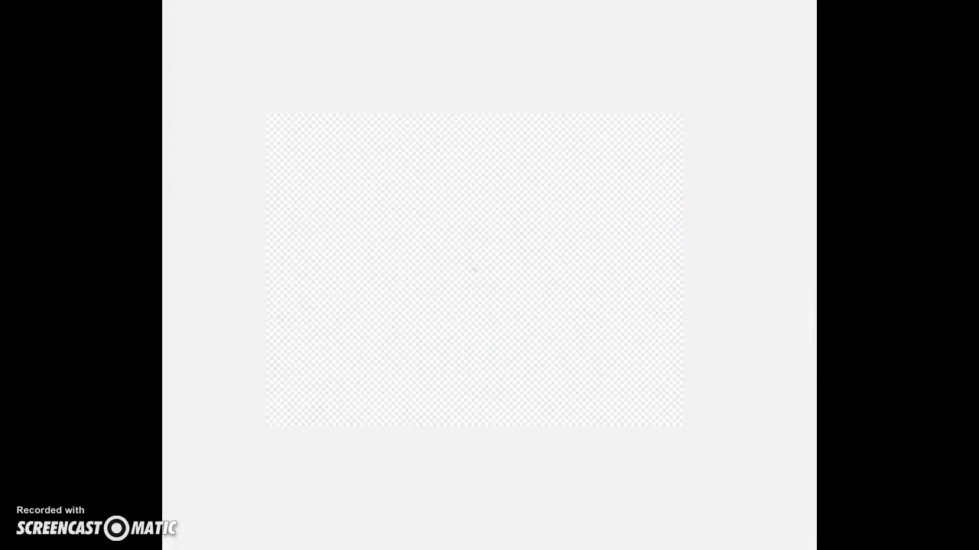
# - Scribble a freehand brush stroke on the blank costume and clear the canvas
pyautogui.moveTo(441, 260)
pyautogui.mouseDown()
pyautogui.moveTo(468, 257)
pyautogui.moveTo(461, 160)
pyautogui.moveTo(418, 137)
pyautogui.moveTo(392, 196)
pyautogui.mouseUp()
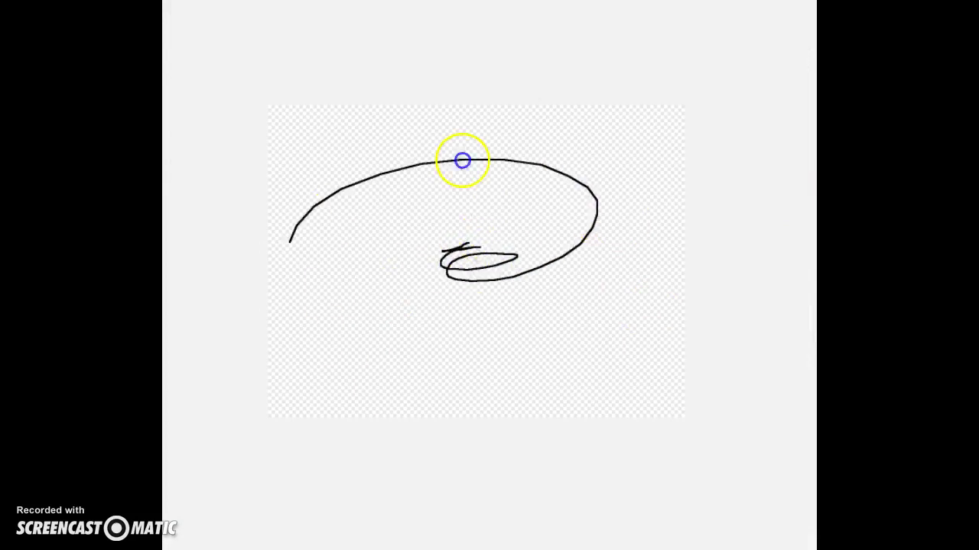
pyautogui.click(728, 10)
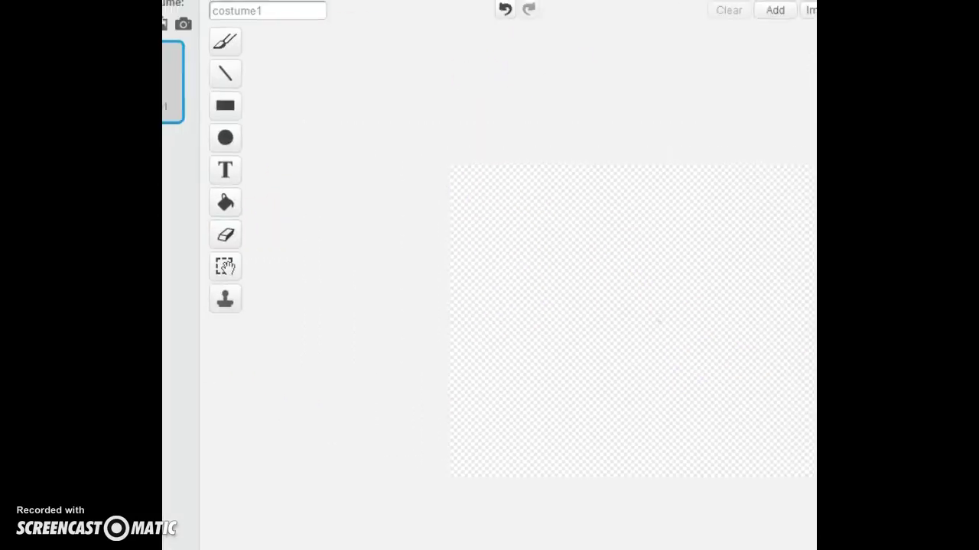
pyautogui.click(230, 37)
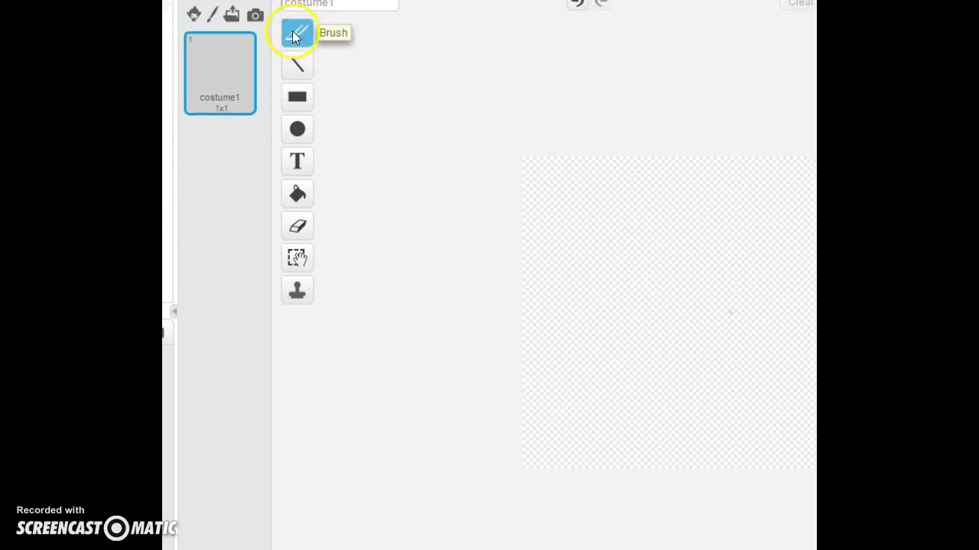
pyautogui.click(300, 32)
pyautogui.click(286, 191)
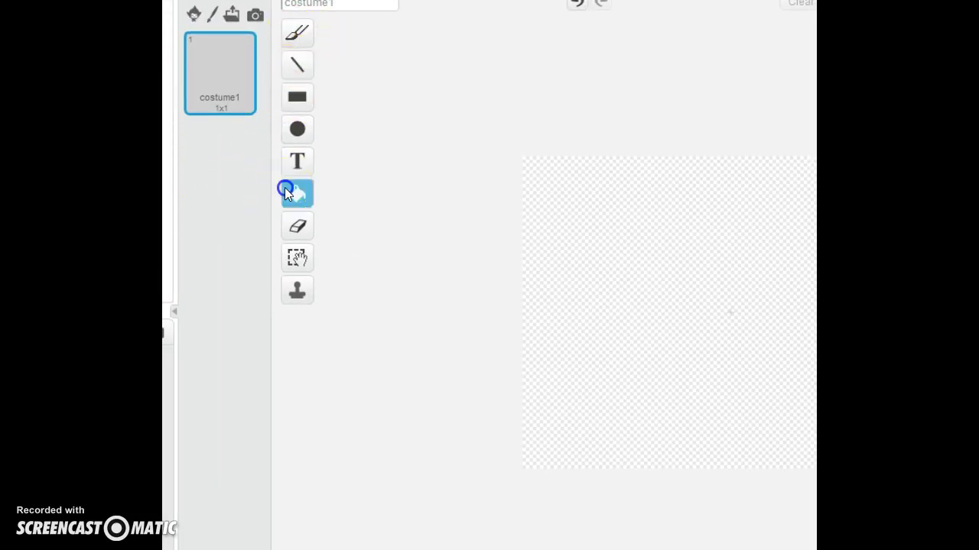
pyautogui.click(302, 260)
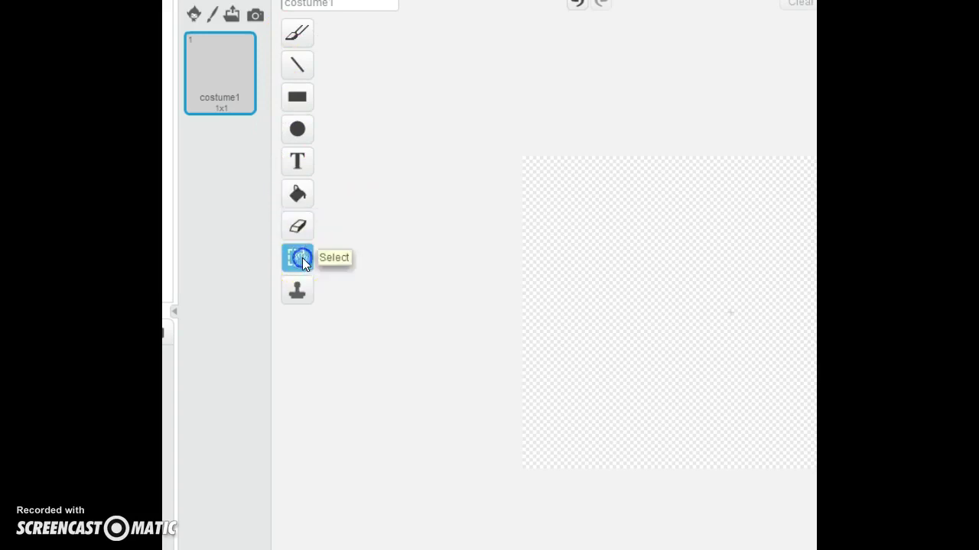
pyautogui.click(295, 230)
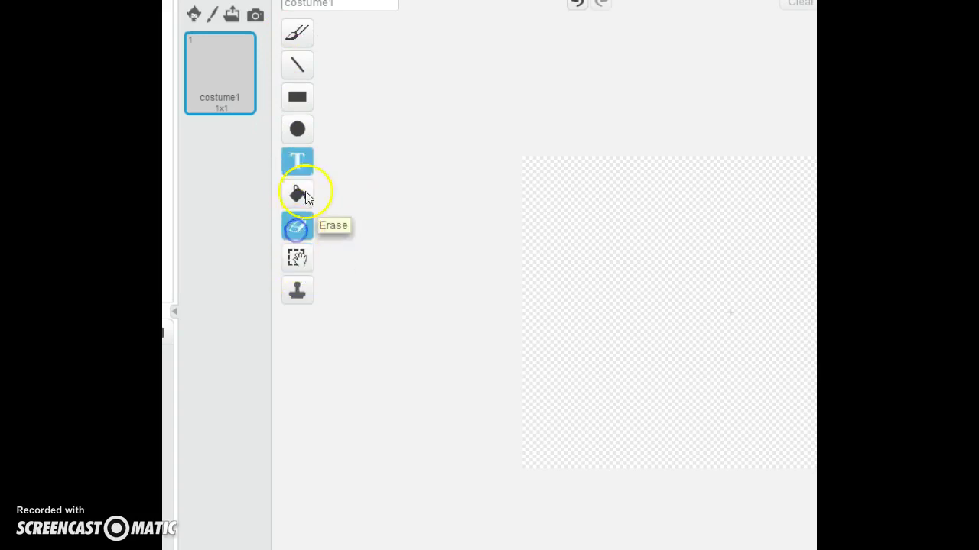
pyautogui.click(297, 226)
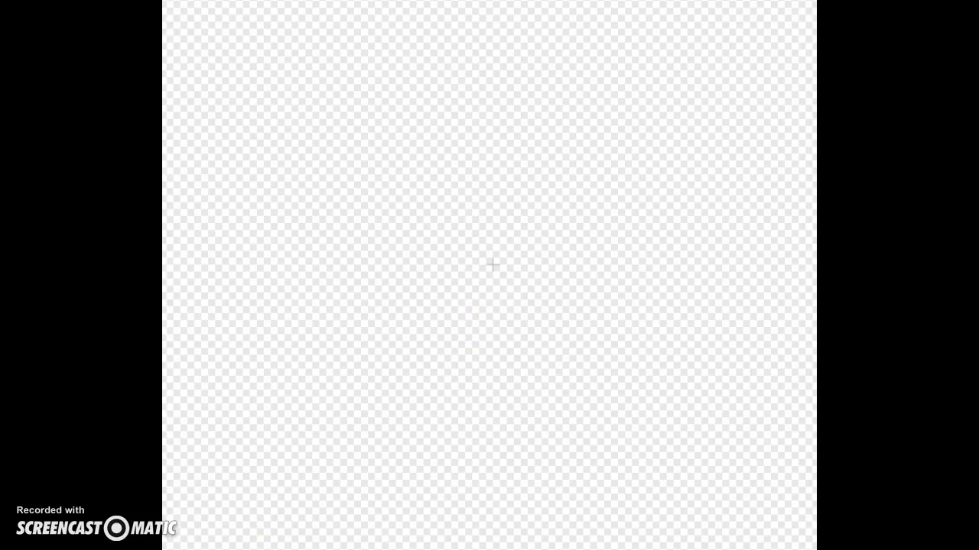
# - Draw a thick black ellipse outline as the stick figure's head and move it to the middle of the canvas
pyautogui.moveTo(485, 154)
pyautogui.mouseDown()
pyautogui.moveTo(635, 270)
pyautogui.moveTo(651, 306)
pyautogui.mouseUp()
pyautogui.moveTo(619, 263); pyautogui.dragTo(533, 260)
pyautogui.click(687, 200)
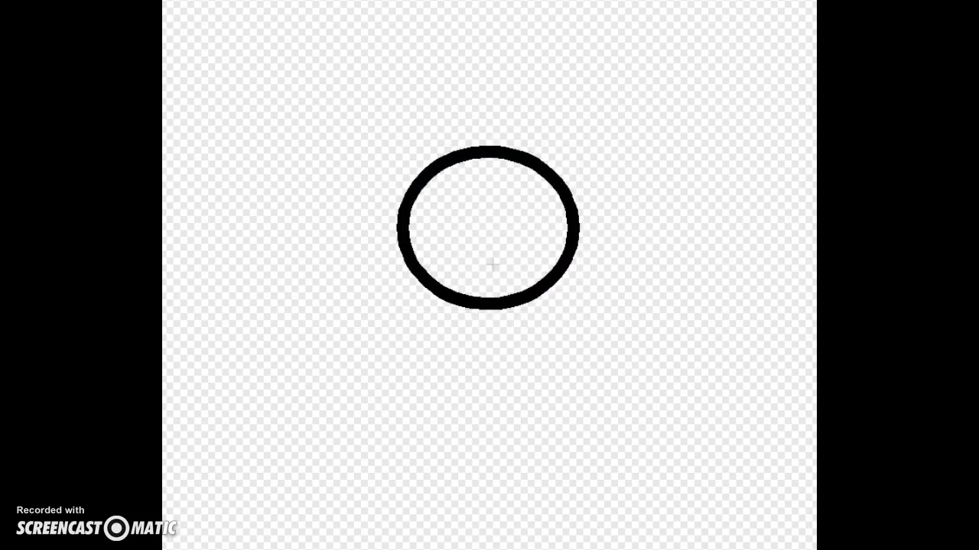
# - Draw the stick figure's body, two legs and two raised arms below the head with thick black straight lines
pyautogui.moveTo(491, 309)
pyautogui.mouseDown()
pyautogui.moveTo(488, 444)
pyautogui.moveTo(418, 511)
pyautogui.mouseUp()
pyautogui.moveTo(488, 442); pyautogui.dragTo(580, 490)
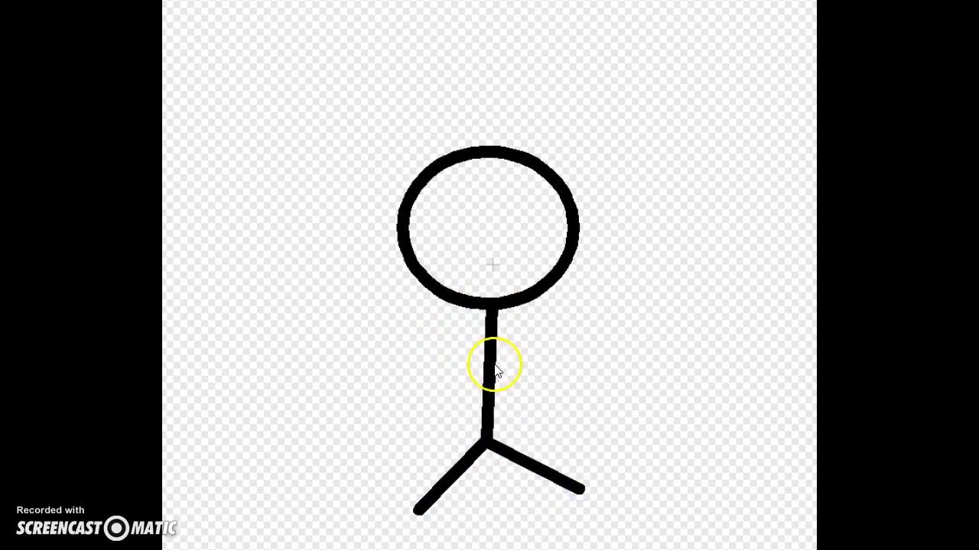
pyautogui.moveTo(494, 361); pyautogui.dragTo(631, 292)
pyautogui.moveTo(482, 367); pyautogui.dragTo(375, 318)
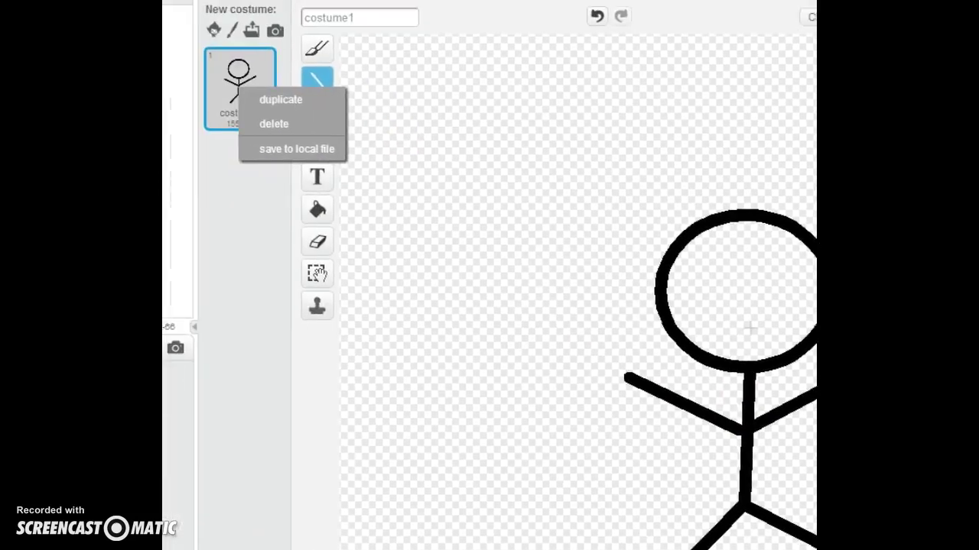
# - Duplicate the stick figure costume costume1
pyautogui.click(185, 114)
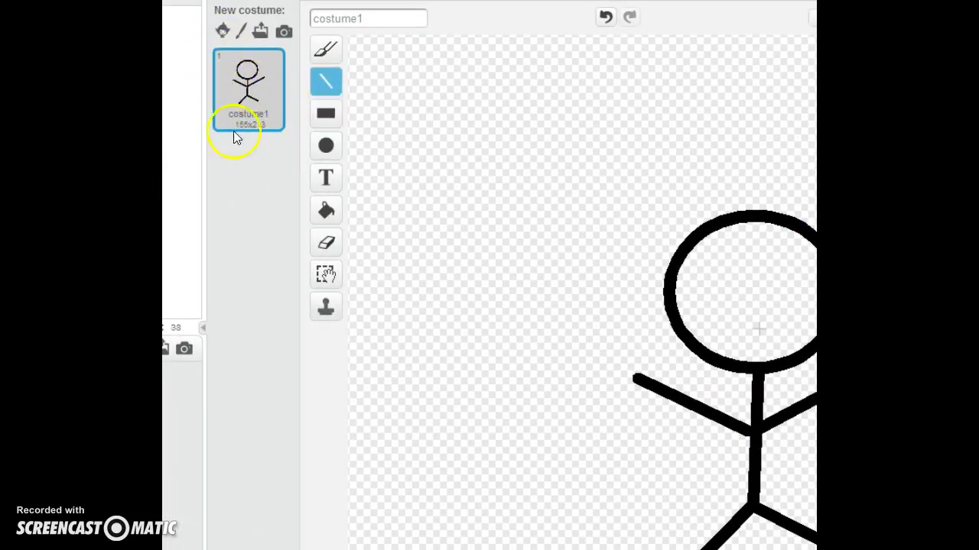
pyautogui.rightClick(247, 101)
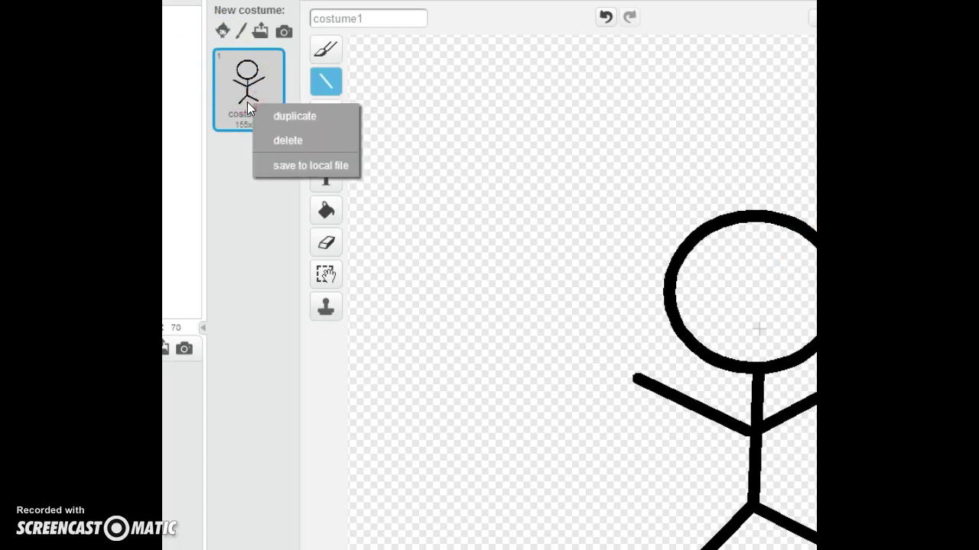
pyautogui.click(294, 116)
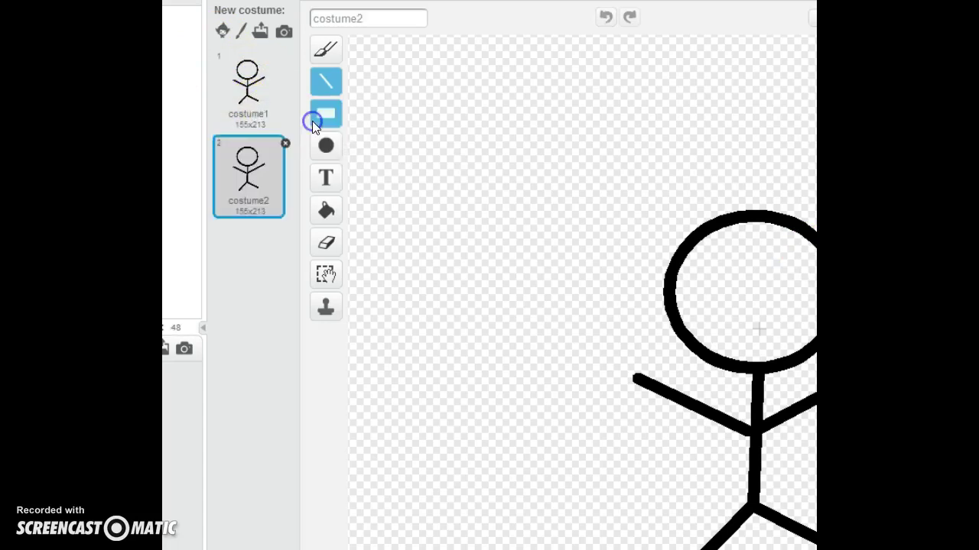
# - Switch back and forth between costume1 and costume2 to compare the two frames, finishing on costume2
pyautogui.click(267, 114)
pyautogui.click(247, 101)
pyautogui.click(251, 159)
pyautogui.click(245, 102)
pyautogui.click(251, 159)
pyautogui.click(251, 105)
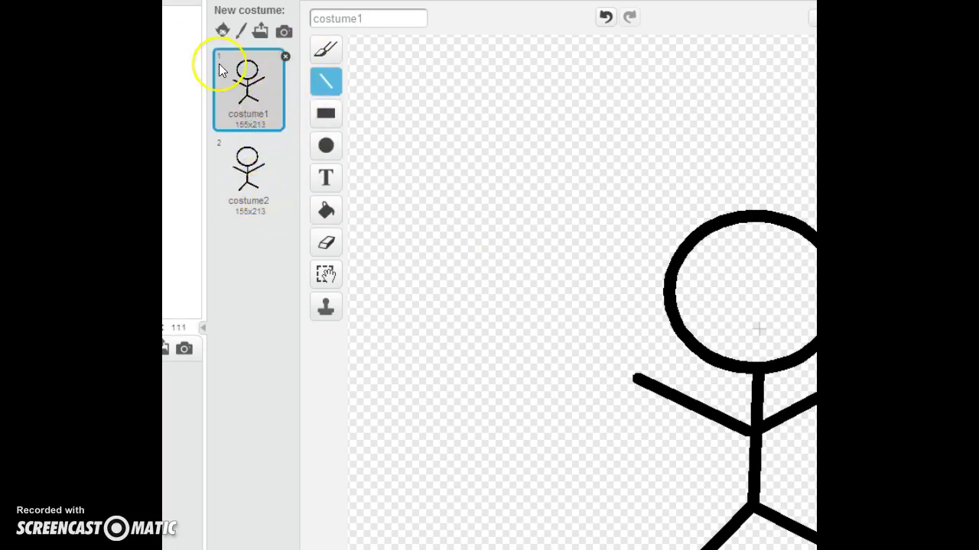
pyautogui.click(265, 172)
pyautogui.click(252, 113)
pyautogui.click(255, 148)
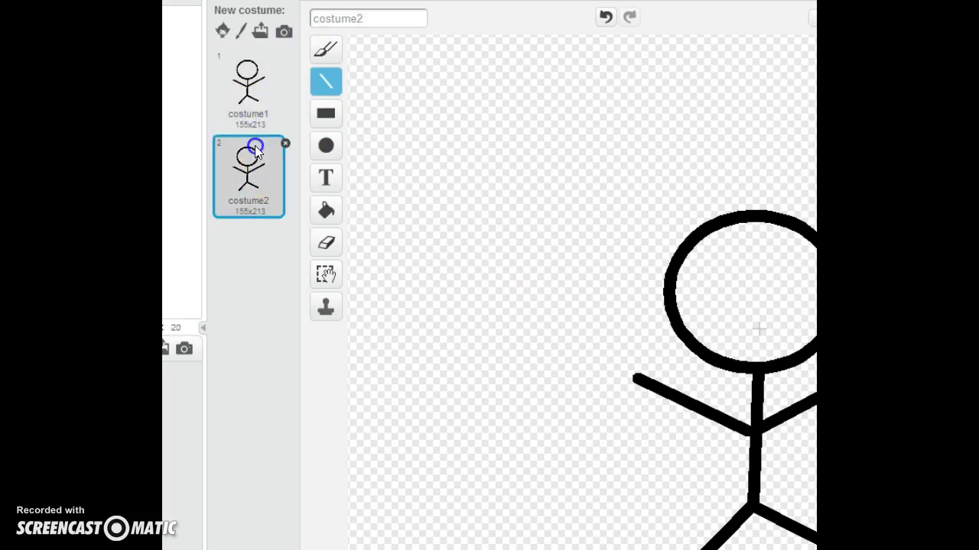
pyautogui.click(246, 107)
pyautogui.click(258, 172)
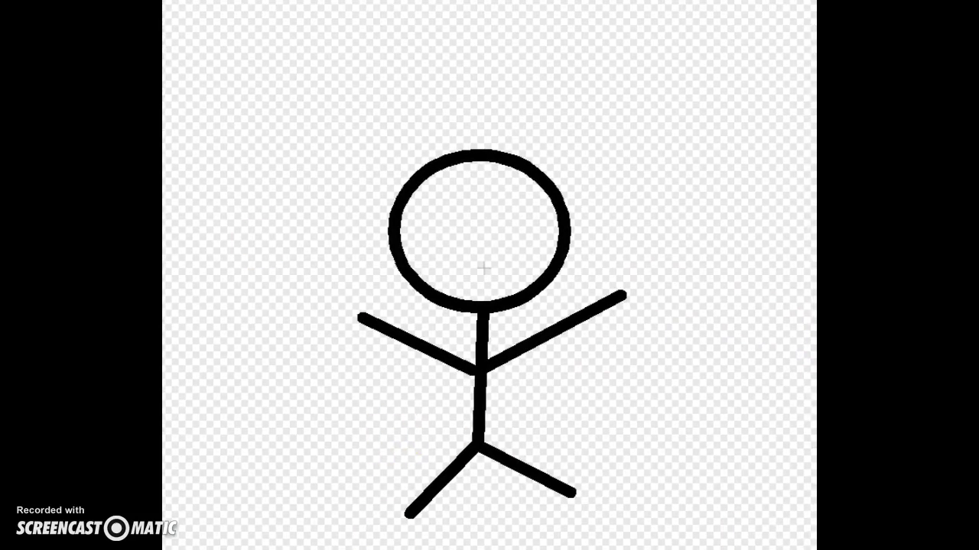
# - Recolour costume2's stick figure dark gray and draw a black ellipse outline slightly left of its gray head
pyautogui.click(485, 345)
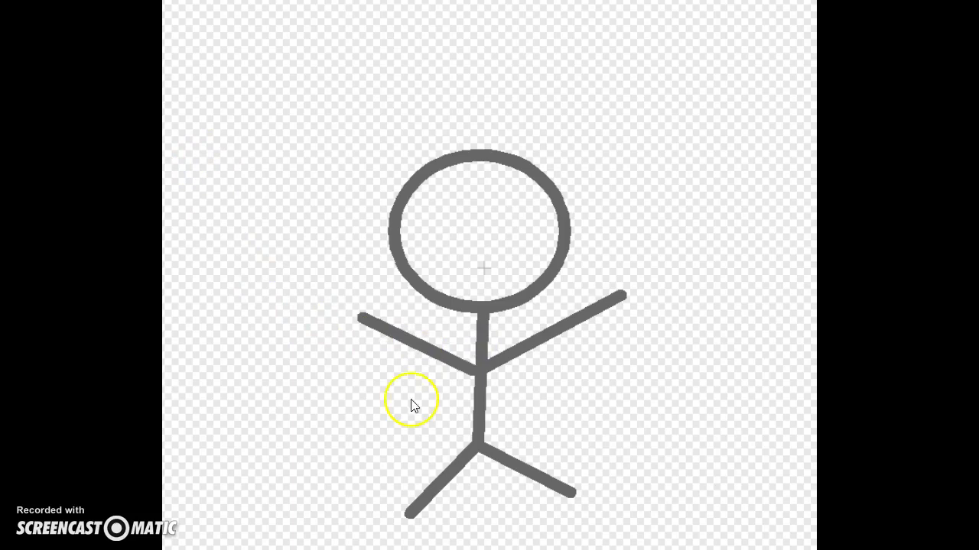
pyautogui.moveTo(396, 158); pyautogui.dragTo(560, 305)
pyautogui.click(640, 271)
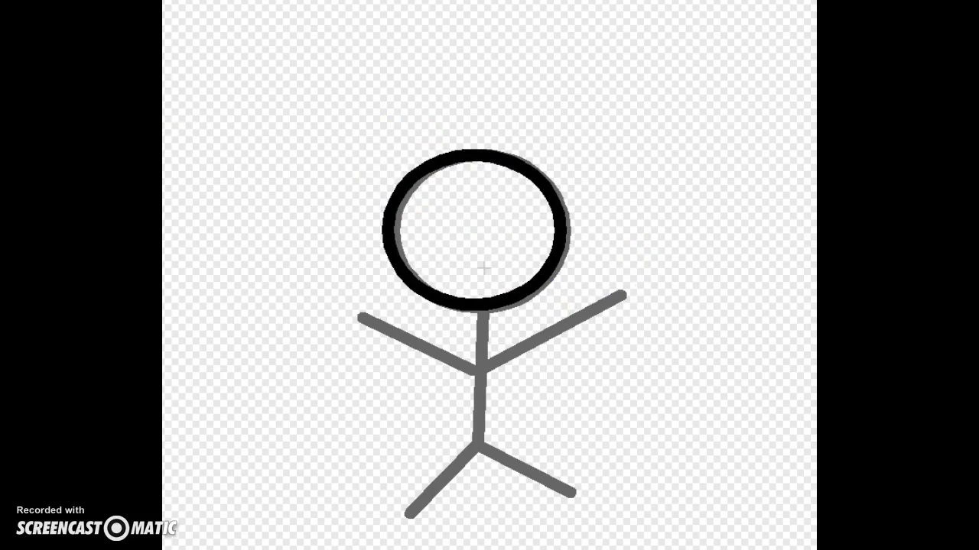
# - Trace the gray body, arms and legs in costume2 with thick black straight lines slightly offset from the originals
pyautogui.moveTo(479, 364)
pyautogui.mouseDown()
pyautogui.moveTo(474, 445)
pyautogui.moveTo(500, 354)
pyautogui.moveTo(575, 324)
pyautogui.moveTo(620, 289)
pyautogui.moveTo(468, 359)
pyautogui.mouseUp()
pyautogui.moveTo(407, 327); pyautogui.dragTo(354, 311)
pyautogui.moveTo(449, 468); pyautogui.dragTo(409, 507)
pyautogui.moveTo(472, 451); pyautogui.dragTo(572, 499)
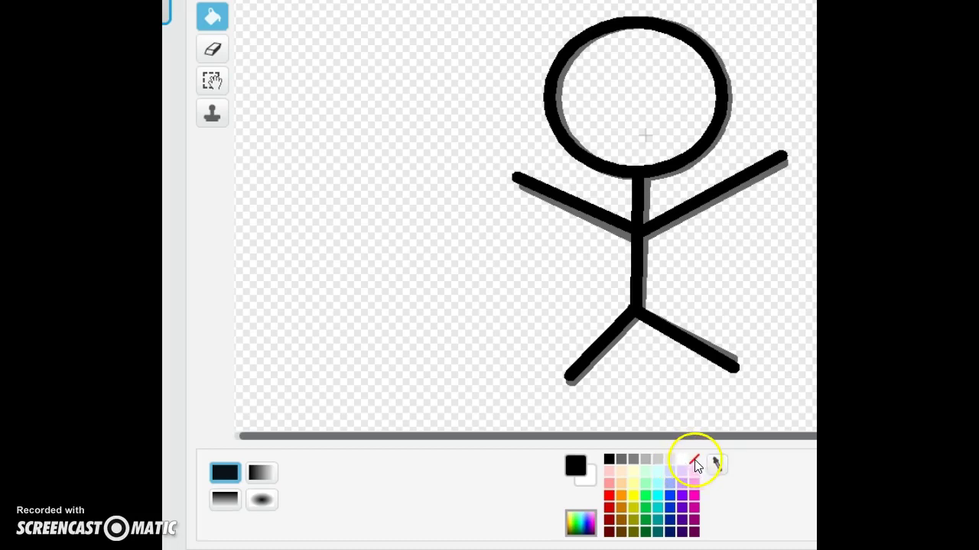
# - Fill the remaining gray parts of the old stick figure in costume2 with transparency, leaving only the black figure
pyautogui.click(695, 464)
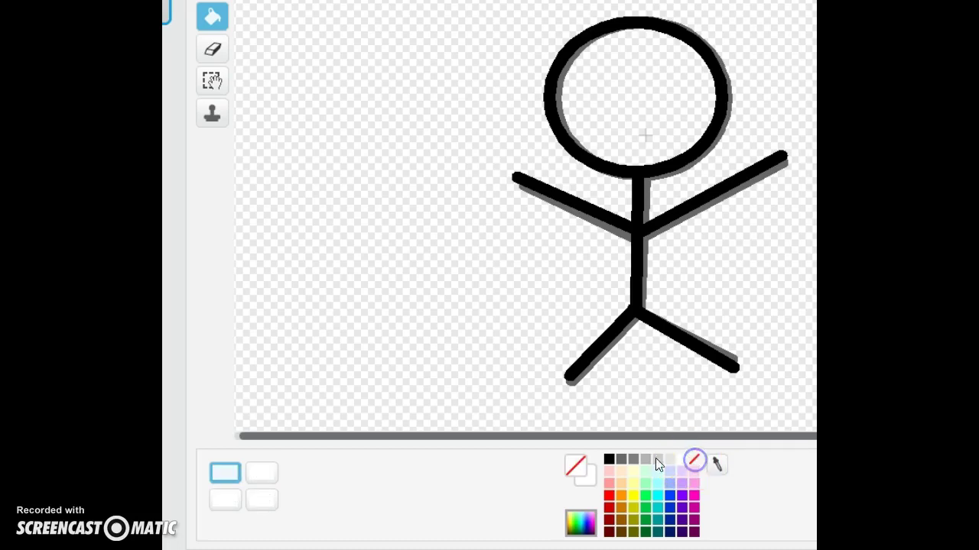
pyautogui.click(581, 474)
pyautogui.click(585, 480)
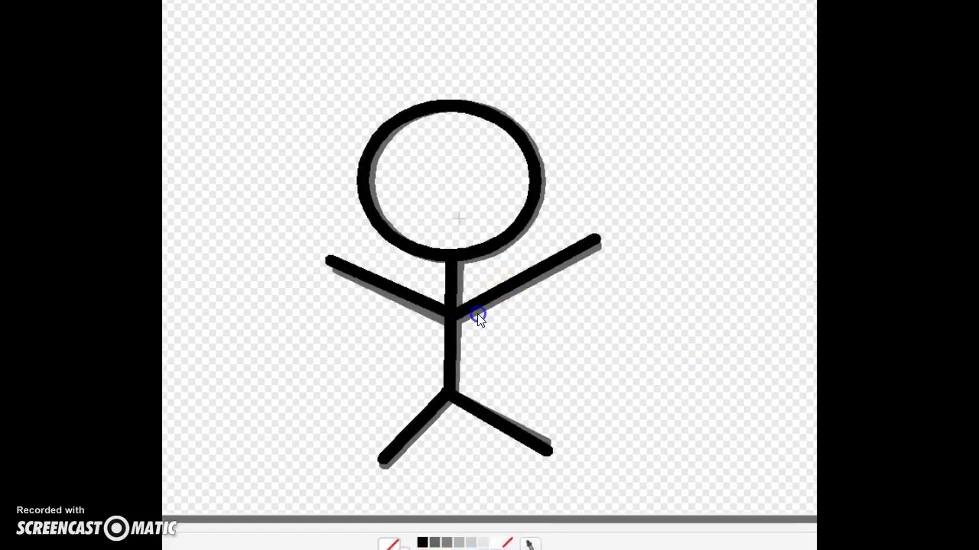
pyautogui.click(461, 288)
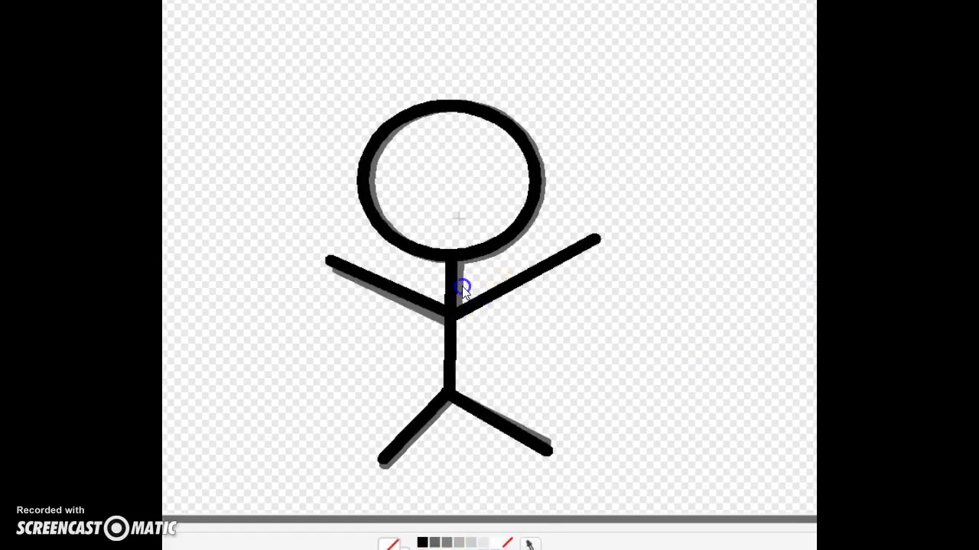
pyautogui.click(371, 177)
pyautogui.click(419, 312)
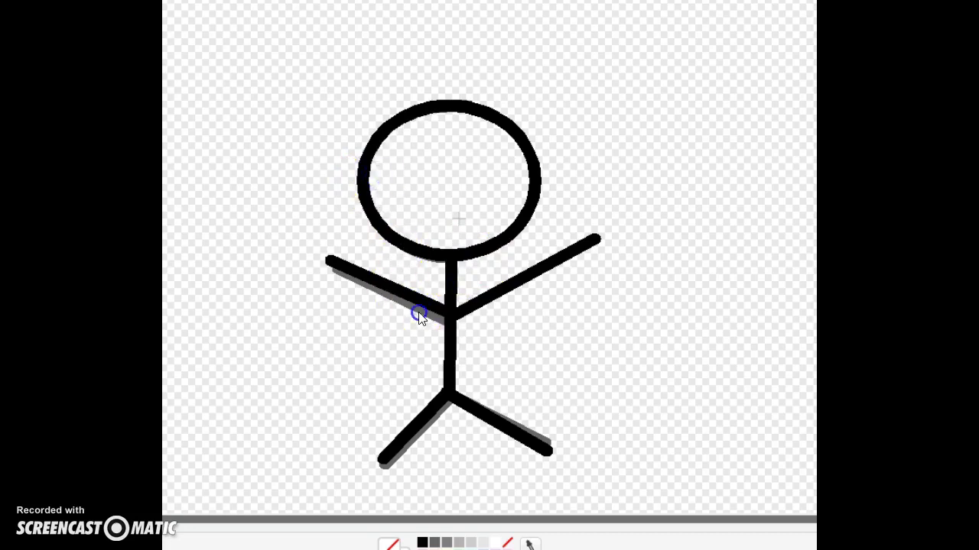
pyautogui.click(428, 428)
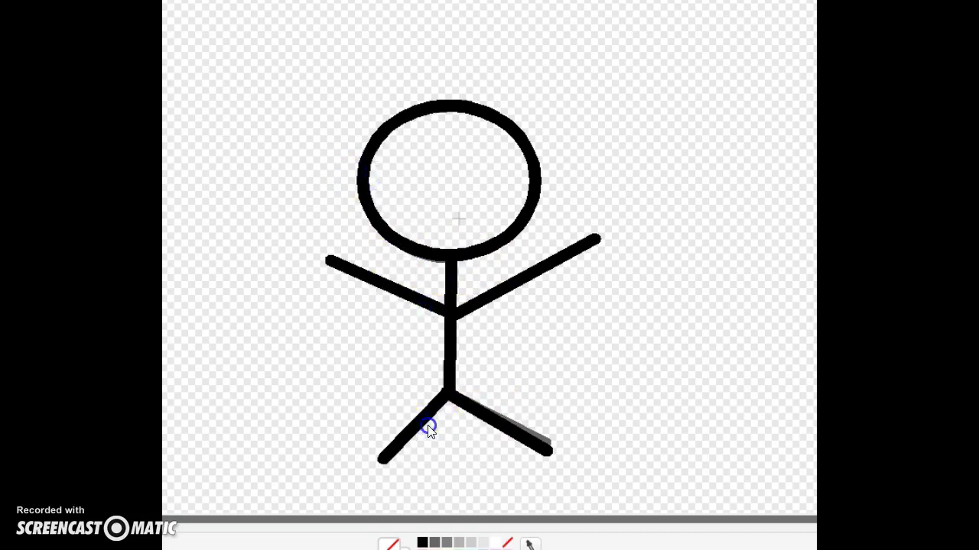
pyautogui.click(543, 438)
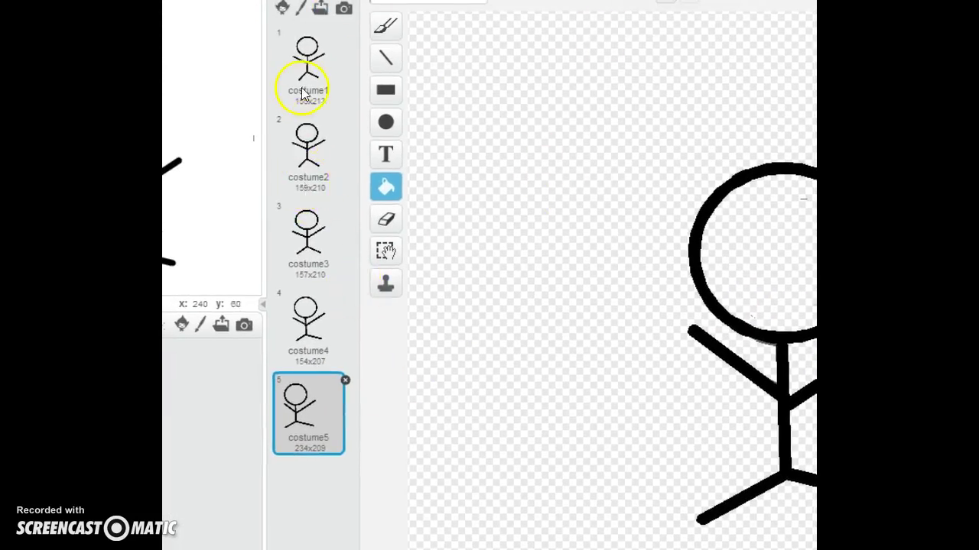
# - Step through costume1 to costume5 in order, comparing costume4 and costume5 repeatedly to check the motion between frames
pyautogui.click(298, 76)
pyautogui.click(309, 137)
pyautogui.click(304, 241)
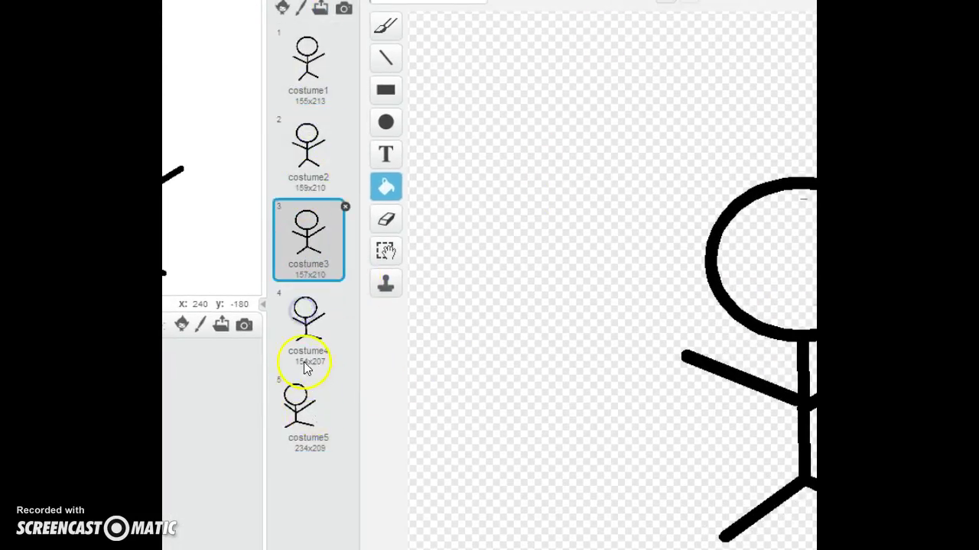
pyautogui.click(308, 350)
pyautogui.click(301, 405)
pyautogui.click(306, 324)
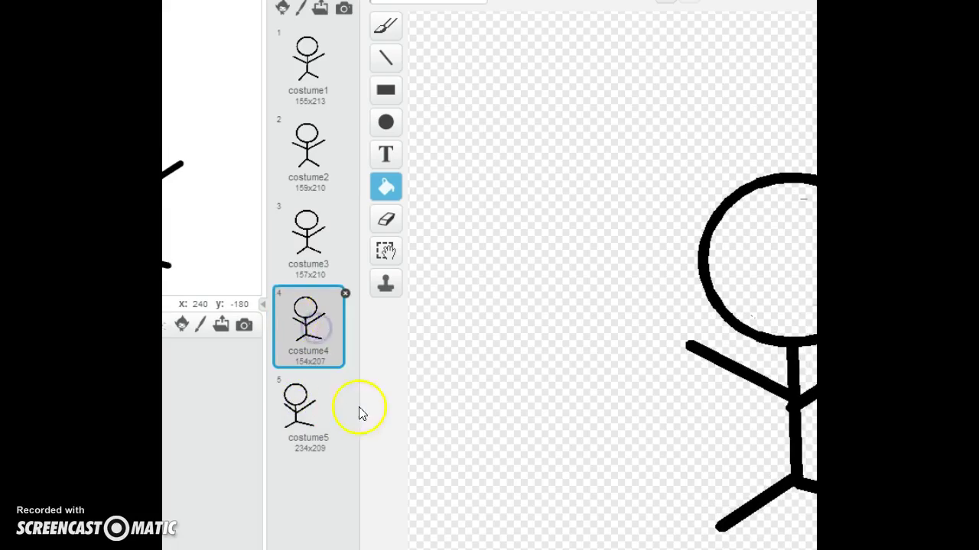
pyautogui.click(298, 378)
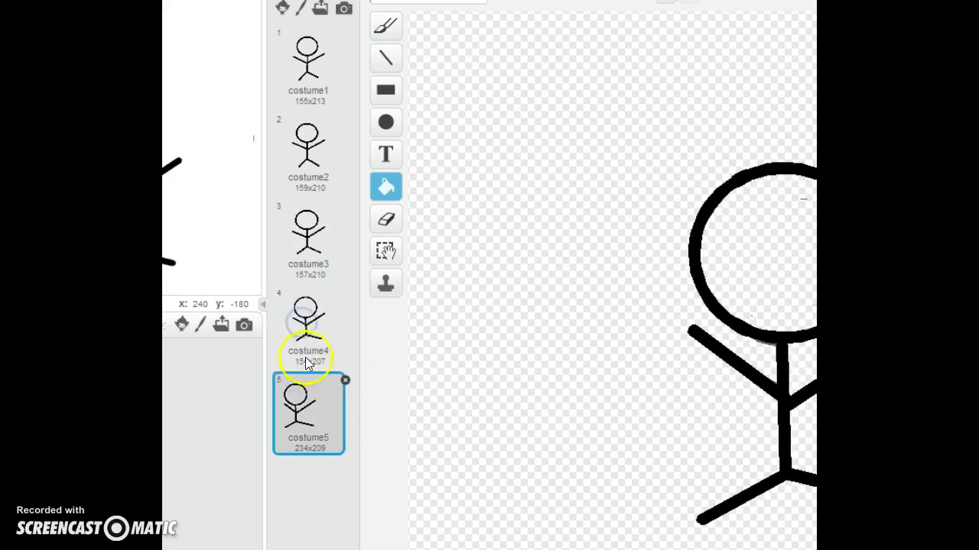
pyautogui.click(304, 340)
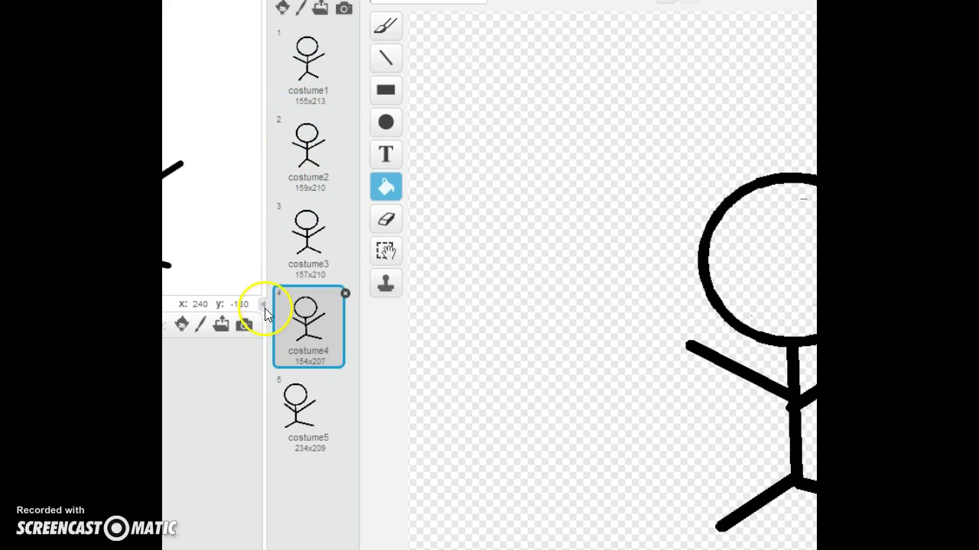
pyautogui.click(295, 393)
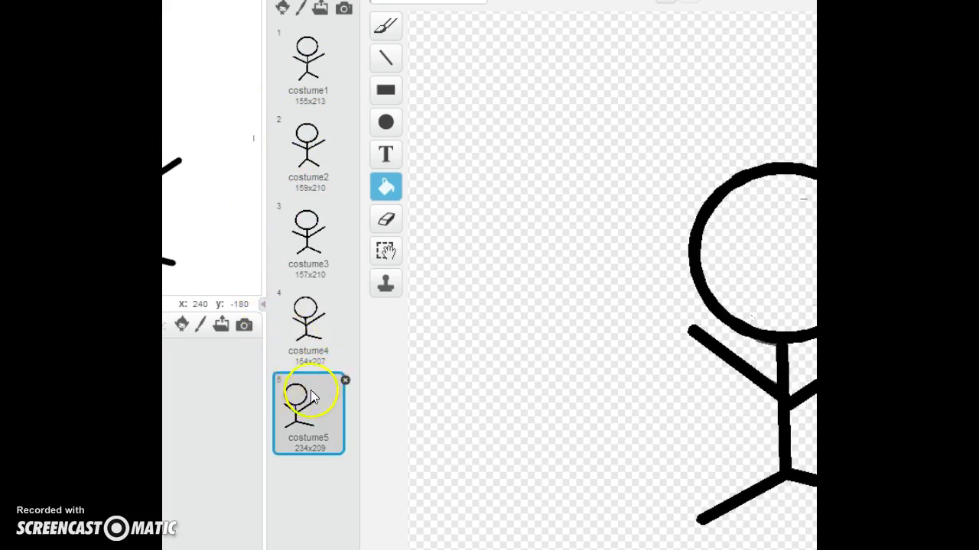
# - Duplicate costume4, costume3 and costume2 in that order to add the reversed frames at the end of the costume list
pyautogui.click(300, 315)
pyautogui.rightClick(303, 324)
pyautogui.click(321, 339)
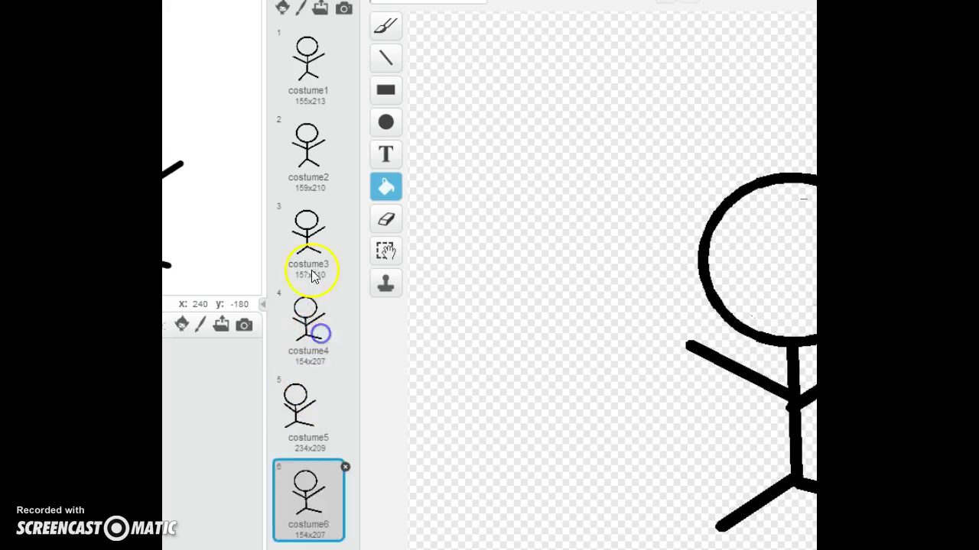
pyautogui.click(312, 263)
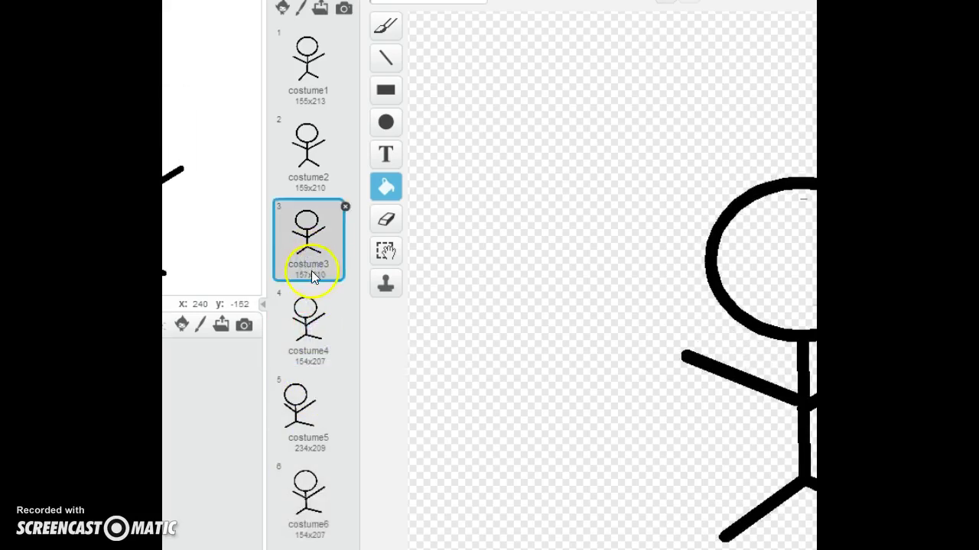
pyautogui.click(312, 313)
pyautogui.click(312, 262)
pyautogui.rightClick(310, 252)
pyautogui.click(338, 264)
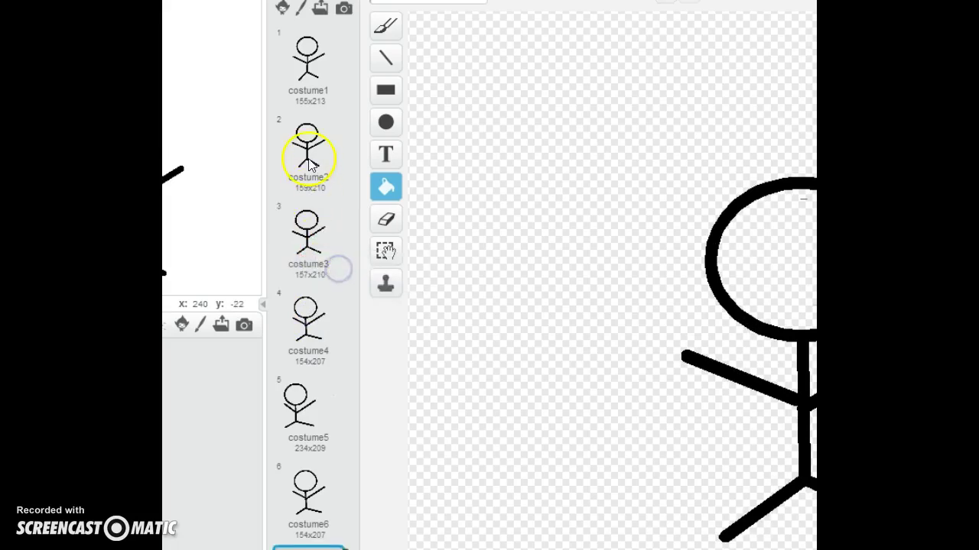
pyautogui.rightClick(309, 161)
pyautogui.click(332, 175)
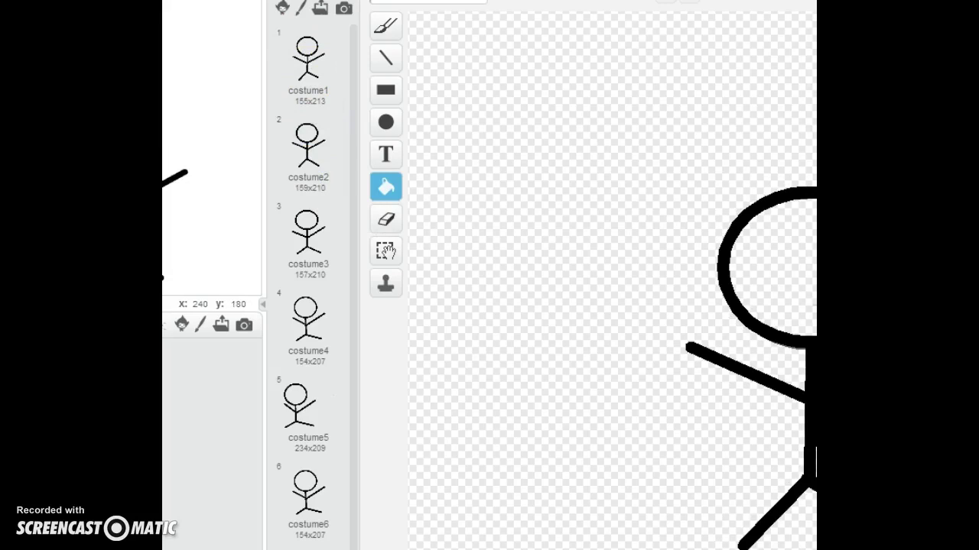
# - Place a "when green flag clicked" block in the stick figure sprite's empty script area
pyautogui.click(302, 1)
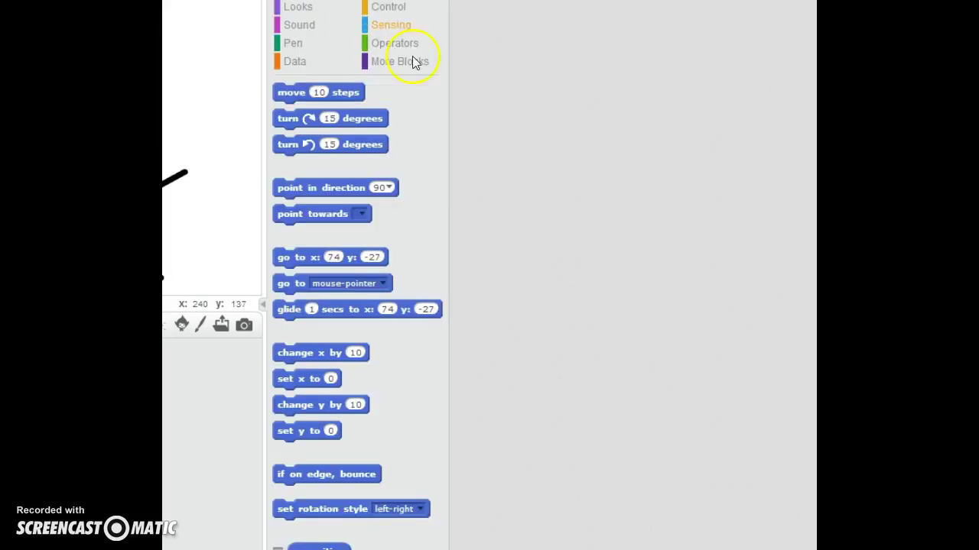
pyautogui.click(359, 1)
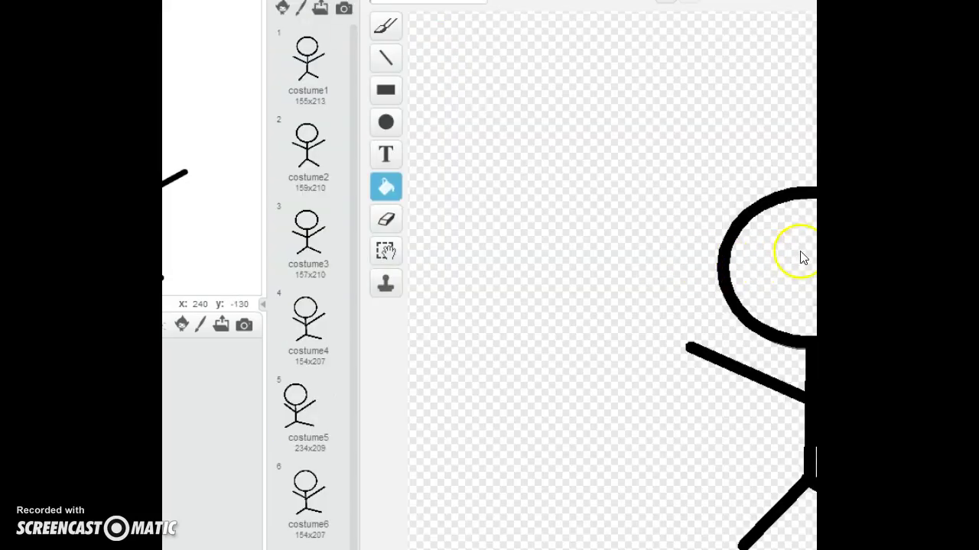
pyautogui.scroll(1, 800, 258)
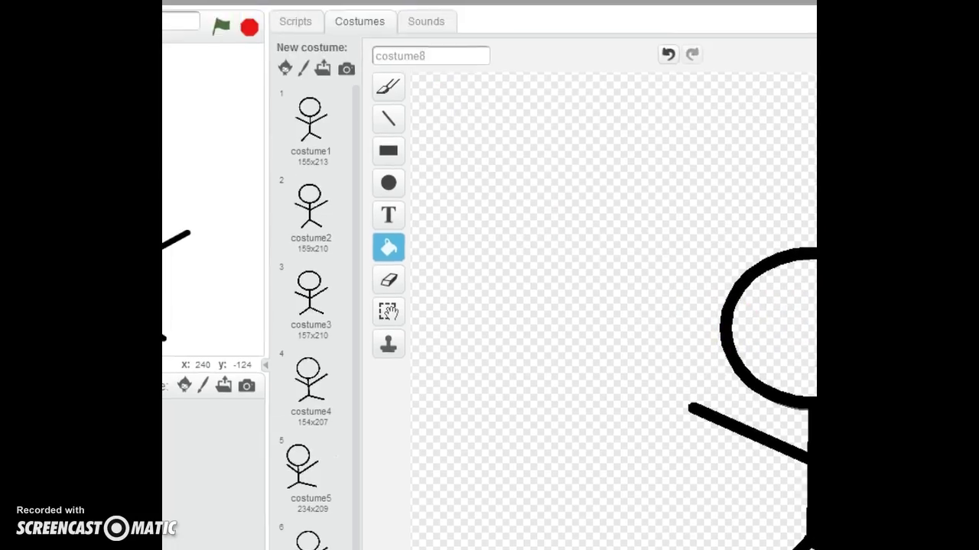
pyautogui.click(297, 23)
pyautogui.scroll(-1, 284, 70)
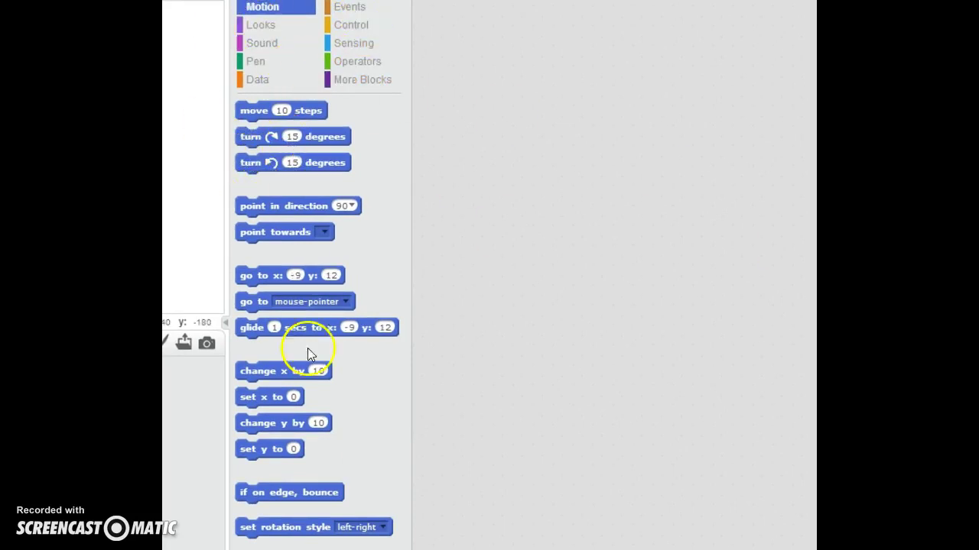
pyautogui.click(362, 8)
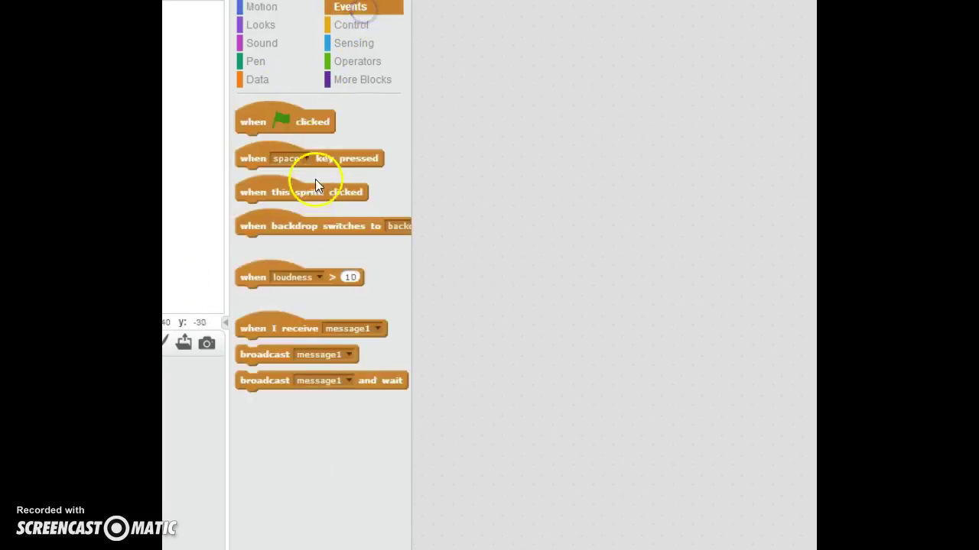
pyautogui.moveTo(304, 124); pyautogui.dragTo(552, 78)
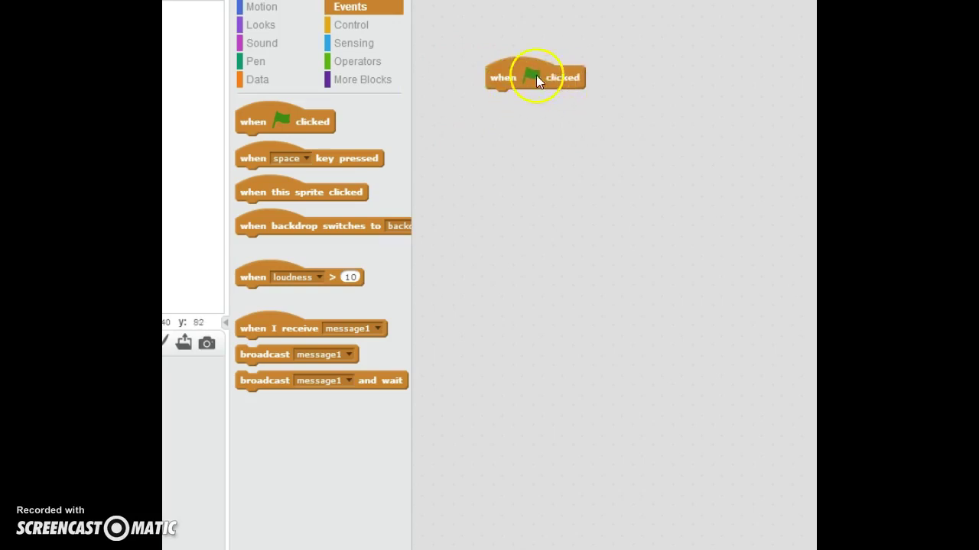
# - Place a forever loop below the hat block and a separate wait block beside it, set to .0 secs
pyautogui.click(356, 25)
pyautogui.moveTo(270, 189); pyautogui.dragTo(503, 120)
pyautogui.moveTo(277, 115); pyautogui.dragTo(626, 126)
pyautogui.click(616, 123)
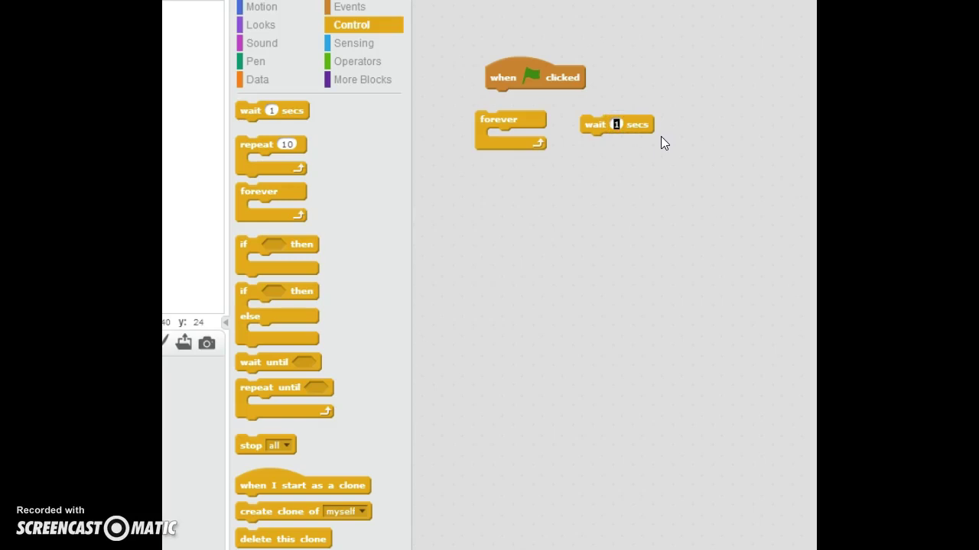
pyautogui.press('BackSpace')
pyautogui.write('.0')
pyautogui.write('1')
pyautogui.press('BackSpace')
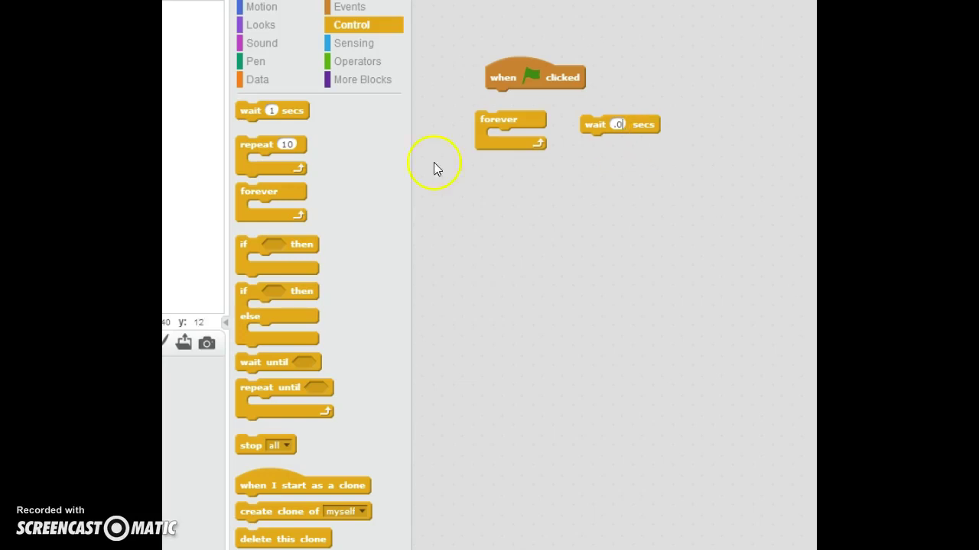
# - Attach a next costume block under the wait block and a "switch costume to costume1" block under the green flag hat
pyautogui.click(260, 26)
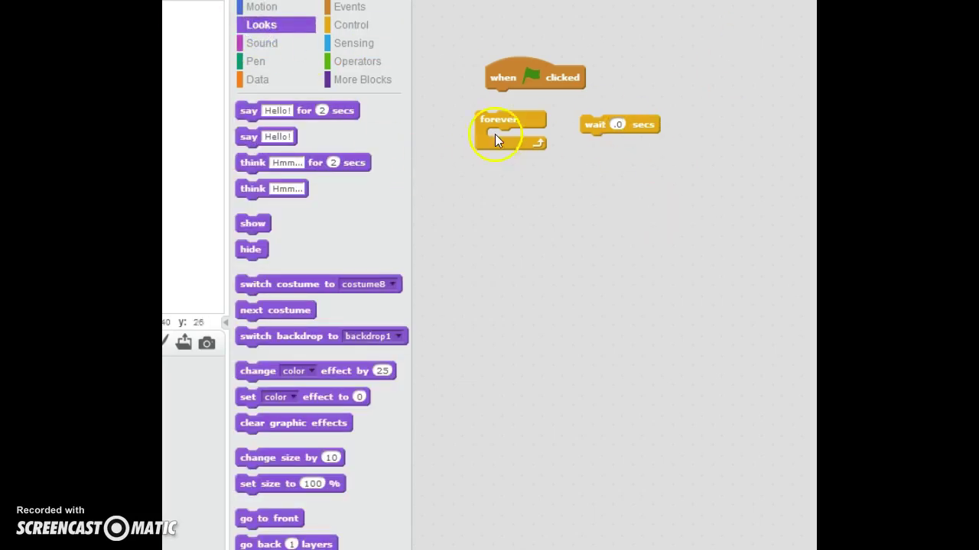
pyautogui.moveTo(286, 306); pyautogui.dragTo(638, 131)
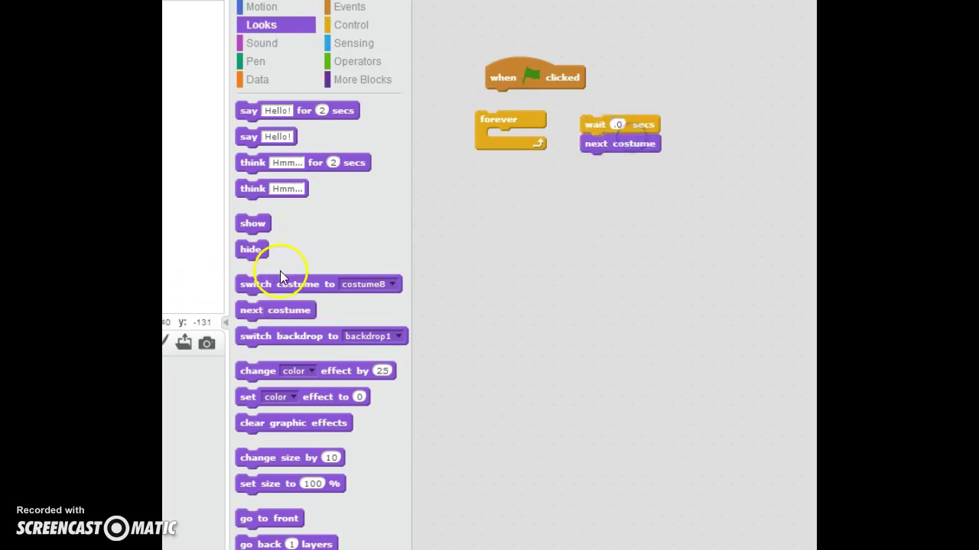
pyautogui.moveTo(311, 286); pyautogui.dragTo(589, 101)
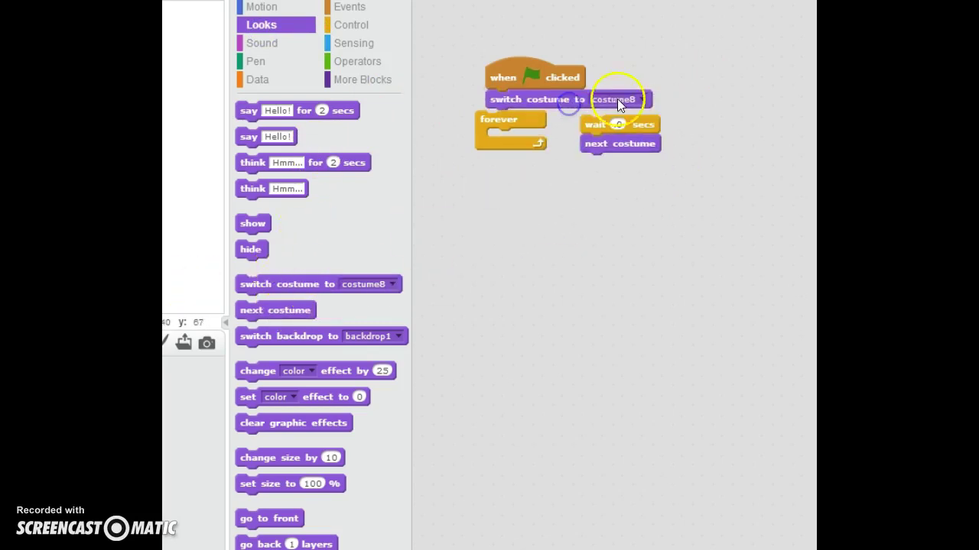
pyautogui.click(642, 99)
pyautogui.click(652, 114)
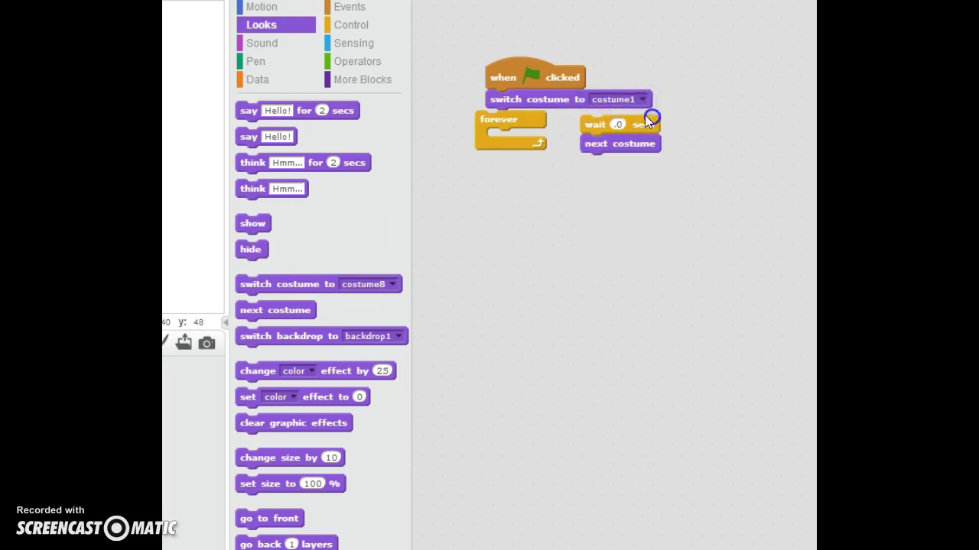
# - Check costume1, then nest the wait and next costume blocks in the forever loop, attached below the switch costume block
pyautogui.click(348, 2)
pyautogui.click(268, 90)
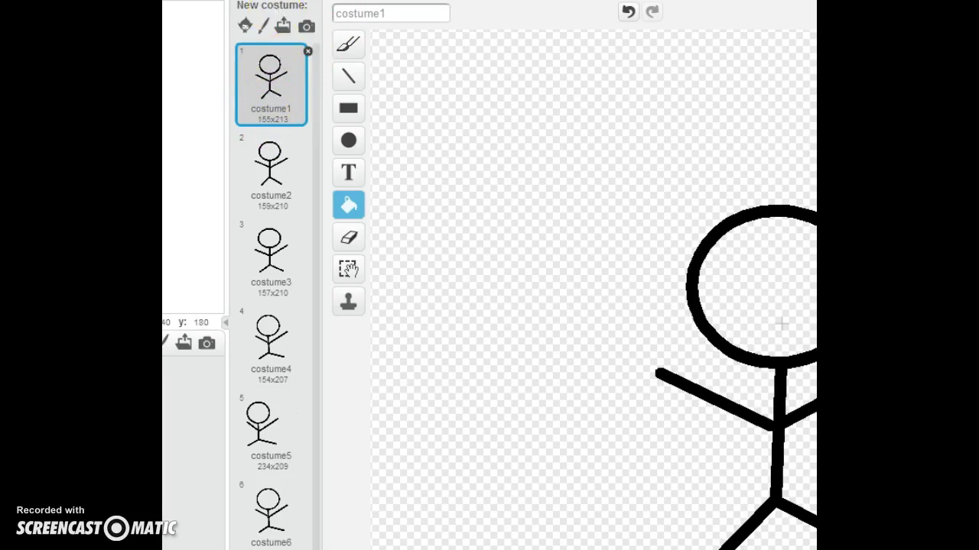
pyautogui.click(271, 3)
pyautogui.moveTo(590, 121); pyautogui.dragTo(507, 125)
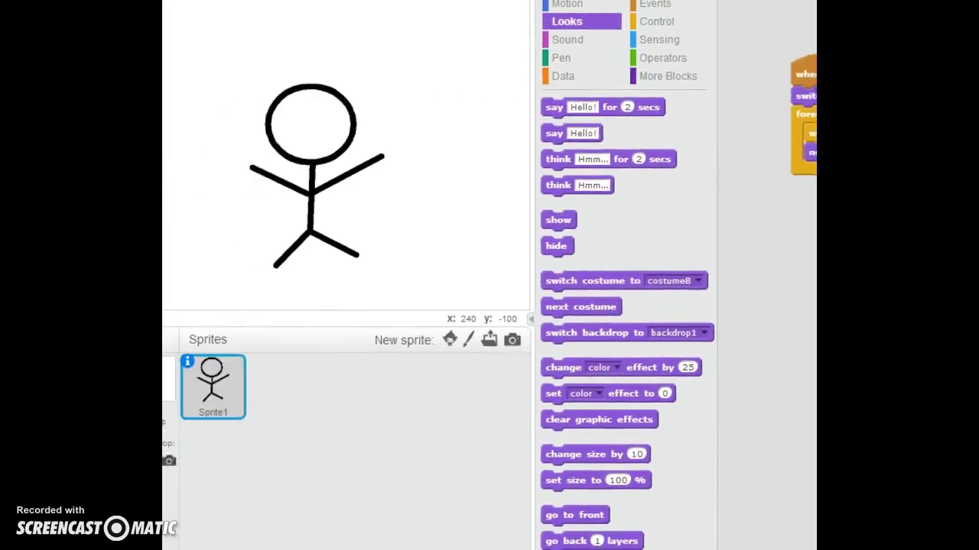
# - Add the saved INTRO sprite from the backpack to the project's sprites
pyautogui.click(532, 0)
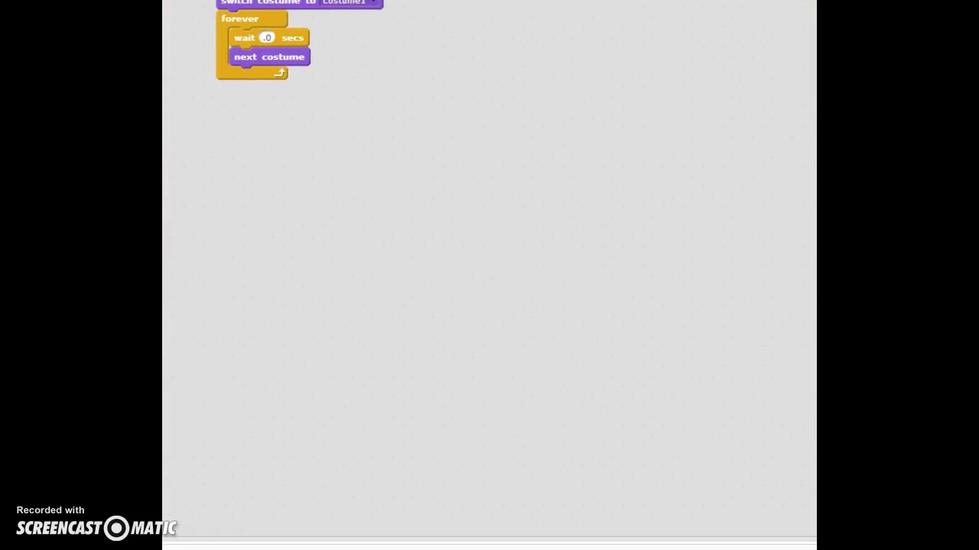
pyautogui.click(407, 498)
pyautogui.moveTo(254, 504); pyautogui.dragTo(184, 443)
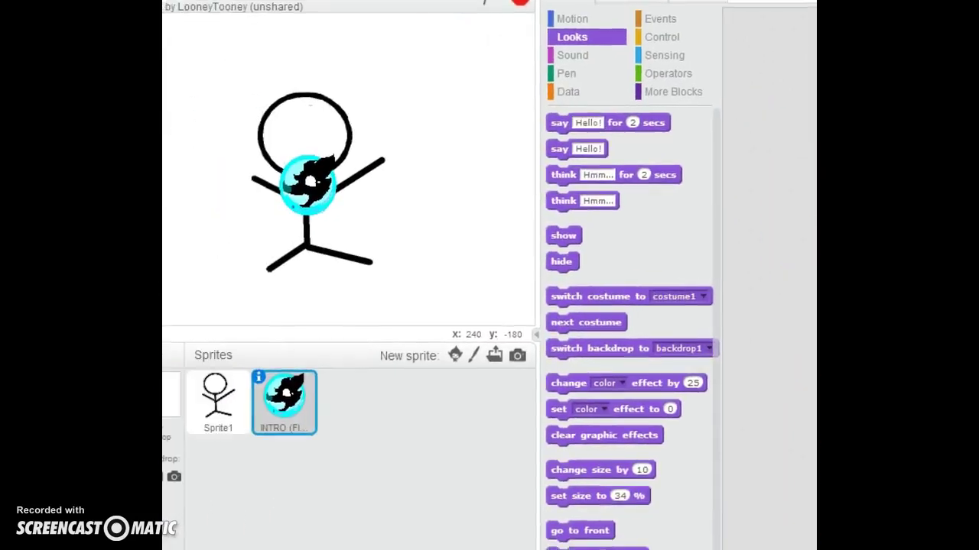
pyautogui.click(791, 259)
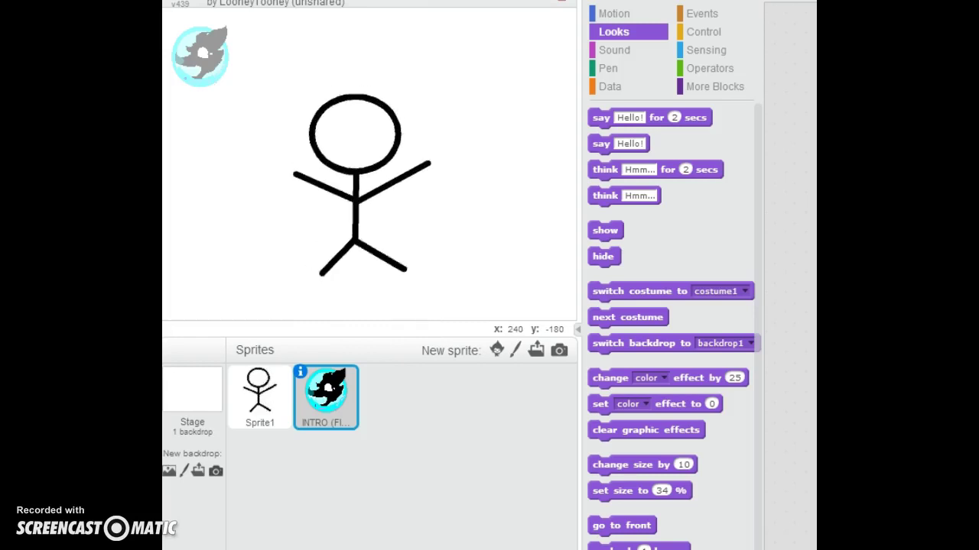
# - Select Sprite1 to display its animation script
pyautogui.moveTo(546, 426); pyautogui.dragTo(426, 413)
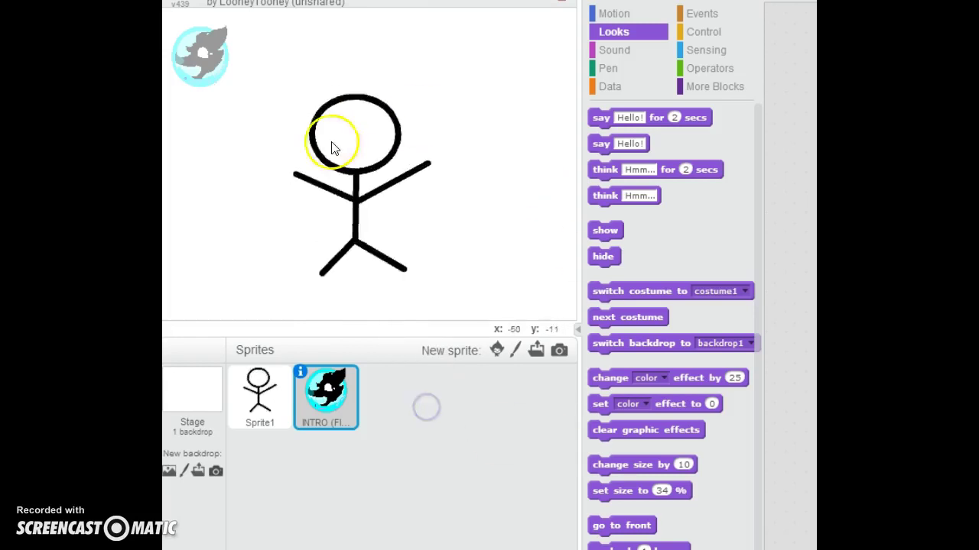
pyautogui.click(254, 395)
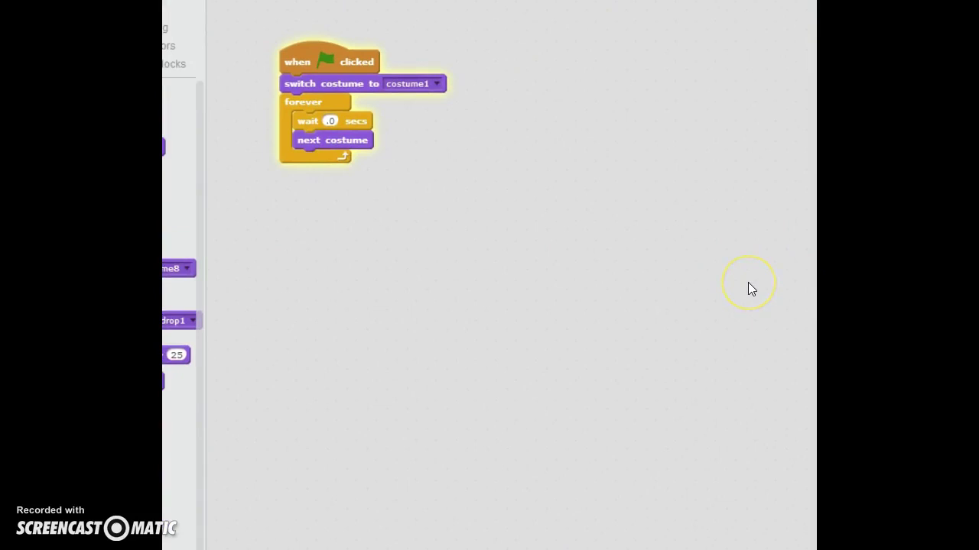
pyautogui.click(507, 315)
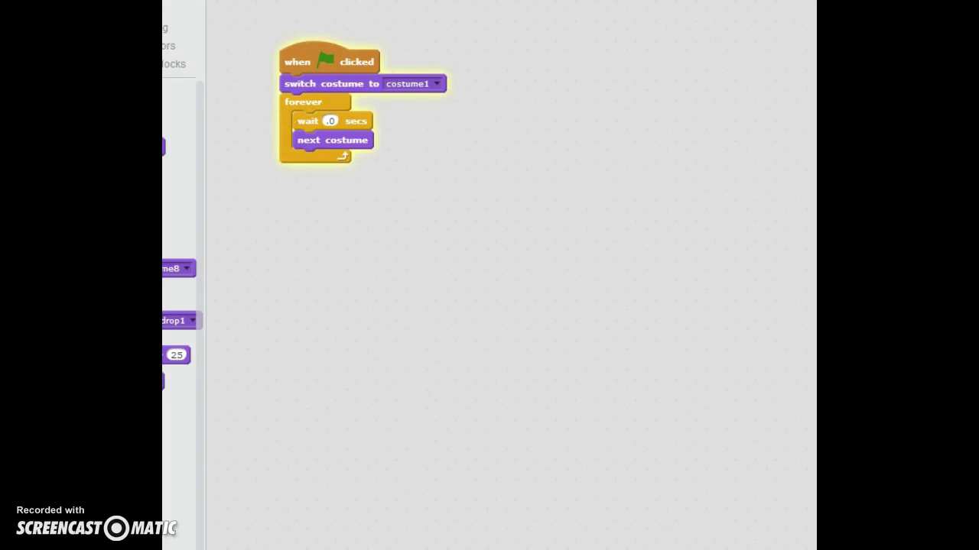
# - Start a second green flag script beside the first one and attach a wait block set to 8 secs
pyautogui.moveTo(170, 143); pyautogui.dragTo(632, 53)
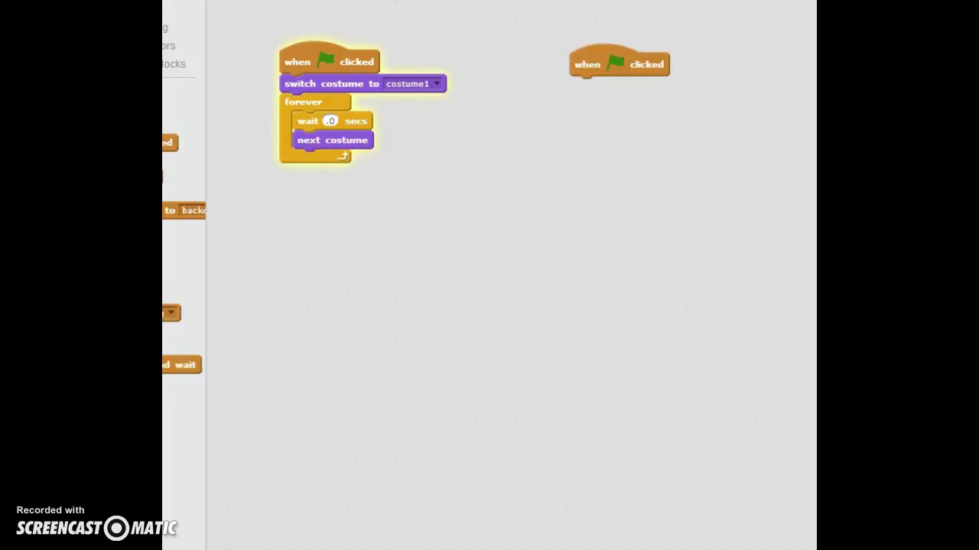
pyautogui.click(168, 9)
pyautogui.moveTo(153, 107); pyautogui.dragTo(622, 107)
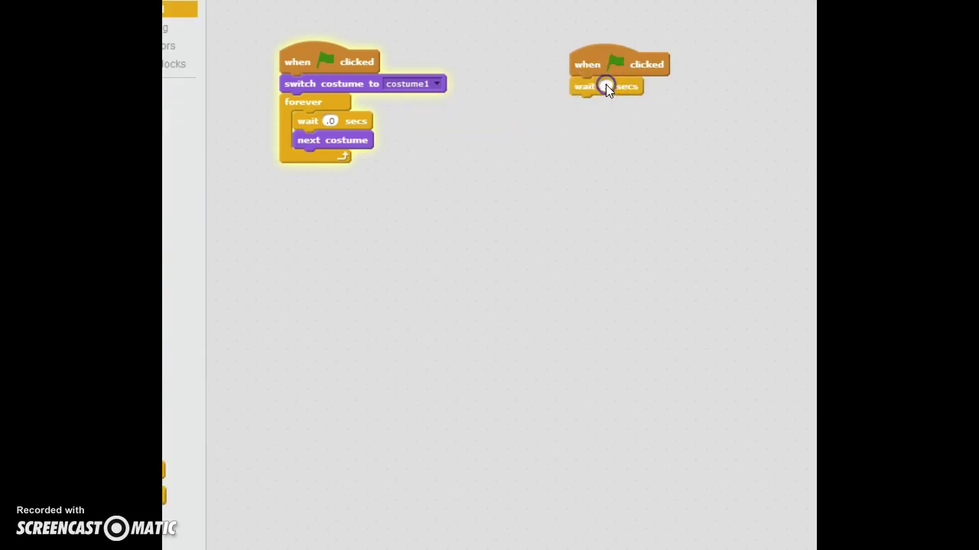
pyautogui.write('5')
pyautogui.click(599, 111)
pyautogui.press('BackSpace')
pyautogui.write('78')
pyautogui.press('BackSpace')
pyautogui.press('BackSpace')
pyautogui.write('8')
# - Attach a broadcast message1 block under the 8-second wait block in the second script
pyautogui.click(46, 9)
pyautogui.click(46, 28)
pyautogui.click(145, 1)
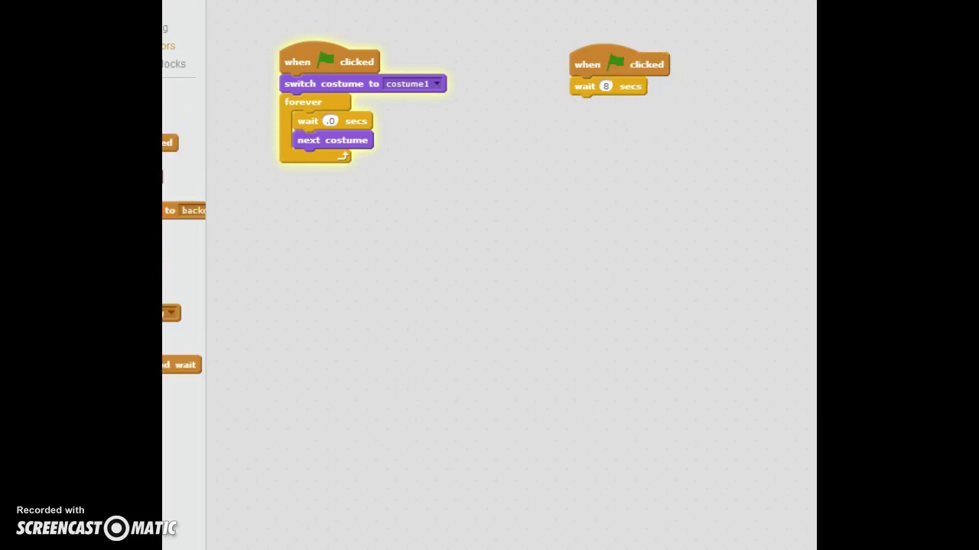
pyautogui.moveTo(168, 312); pyautogui.dragTo(587, 118)
pyautogui.click(684, 106)
pyautogui.click(688, 159)
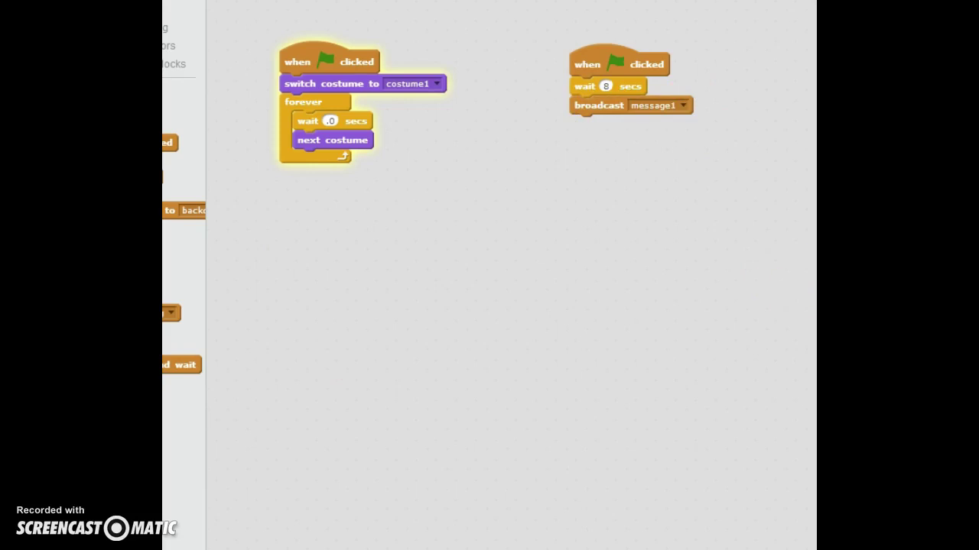
# - Look over the OUTRO sprite's script and the INTRO sprite, ending on Sprite1
pyautogui.click(177, 342)
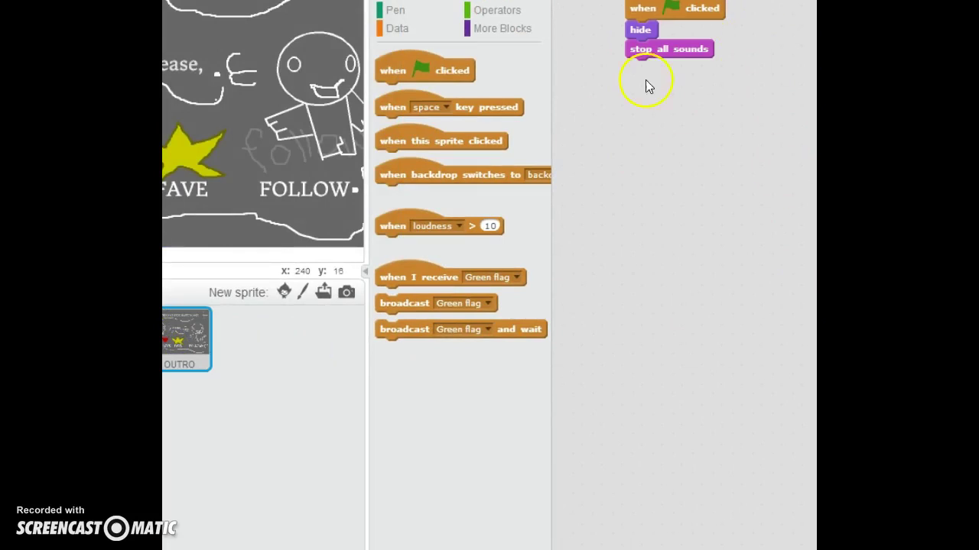
pyautogui.click(326, 0)
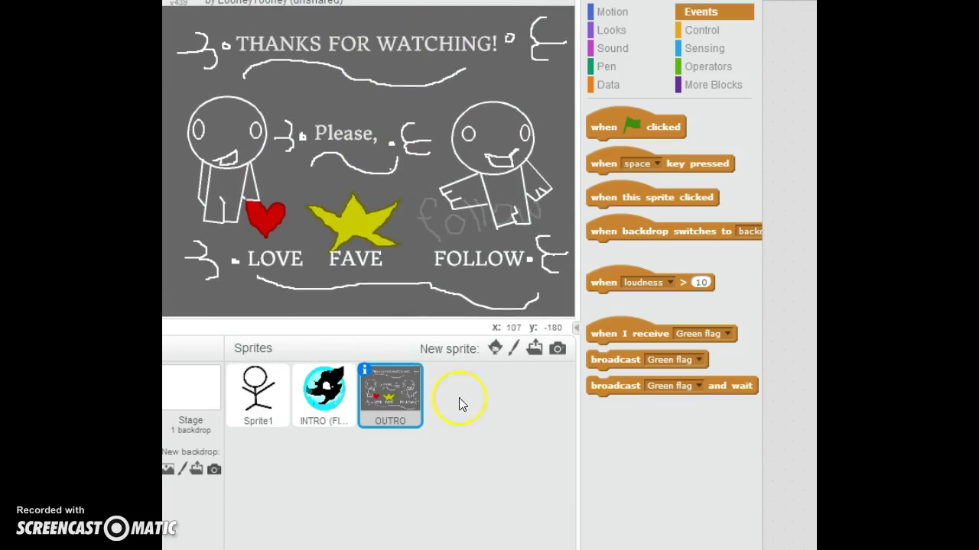
pyautogui.click(298, 393)
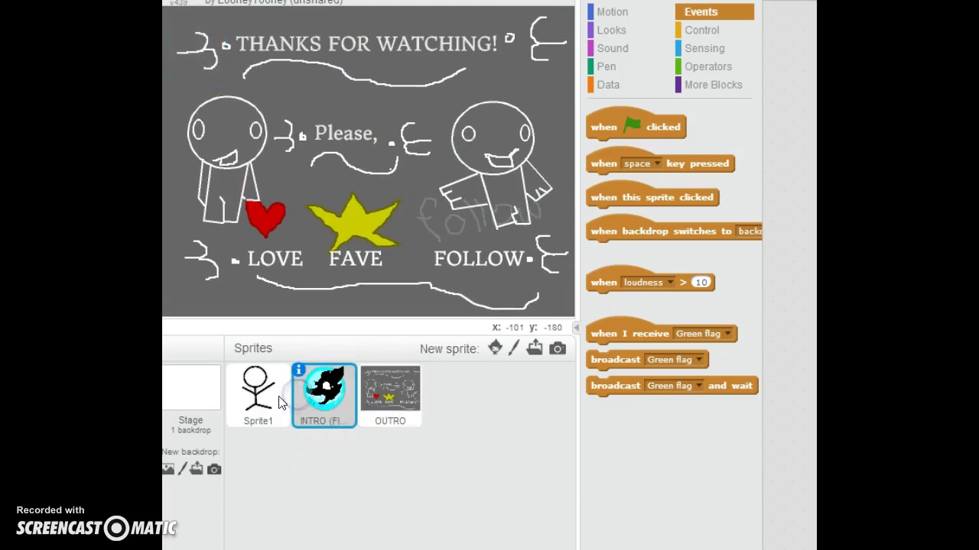
pyautogui.click(277, 402)
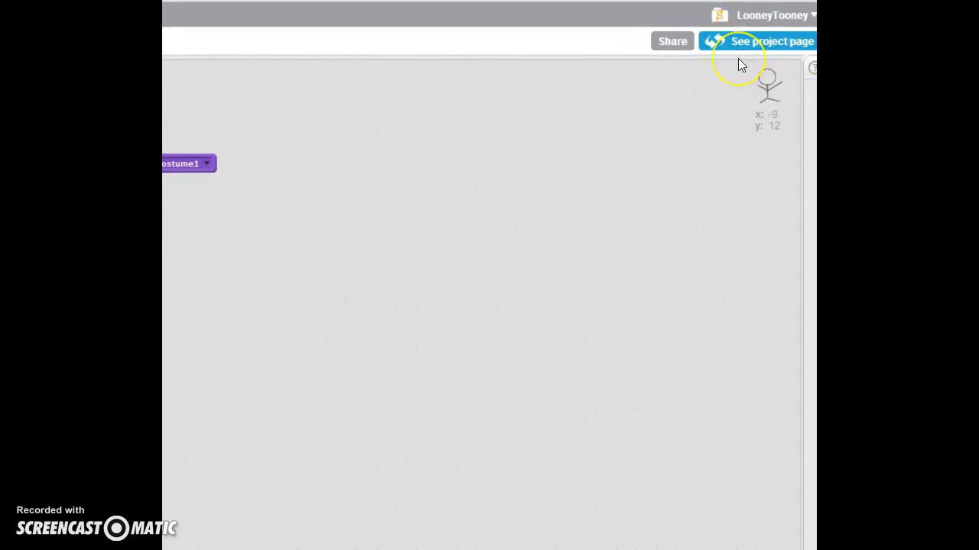
# - Open the project page, run the project briefly to preview the intro, and stop it
pyautogui.click(773, 43)
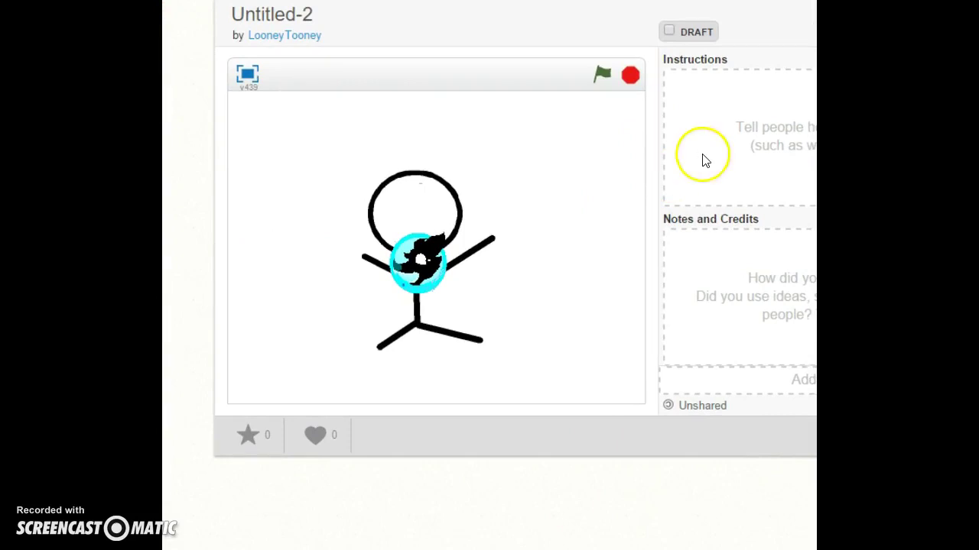
pyautogui.click(603, 74)
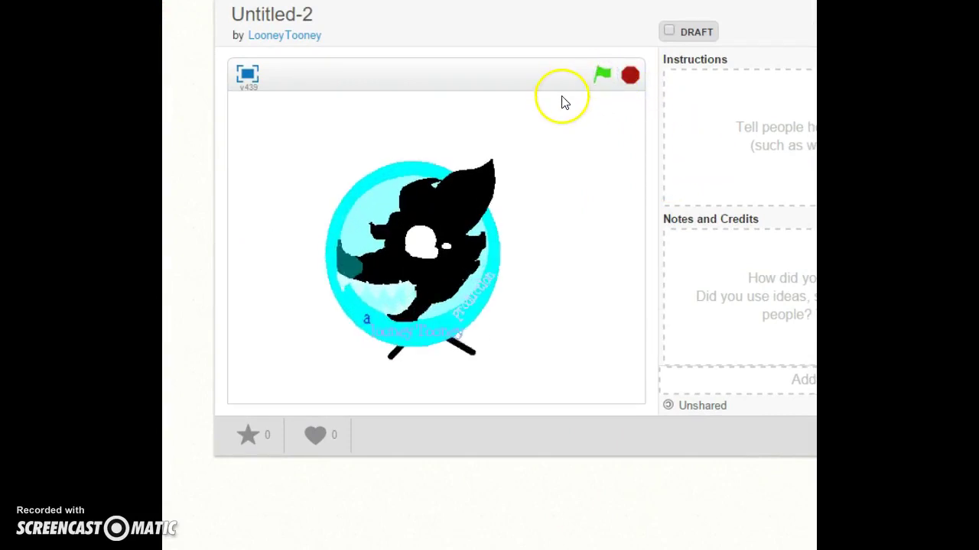
pyautogui.click(487, 17)
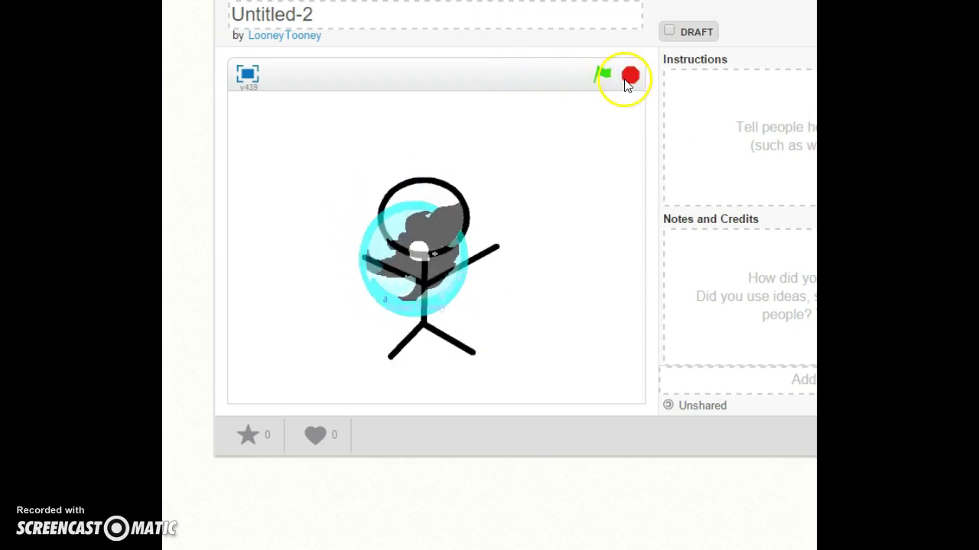
pyautogui.click(628, 75)
# - Rename the project as "Animation tutorial"
pyautogui.click(448, 23)
pyautogui.click(464, 83)
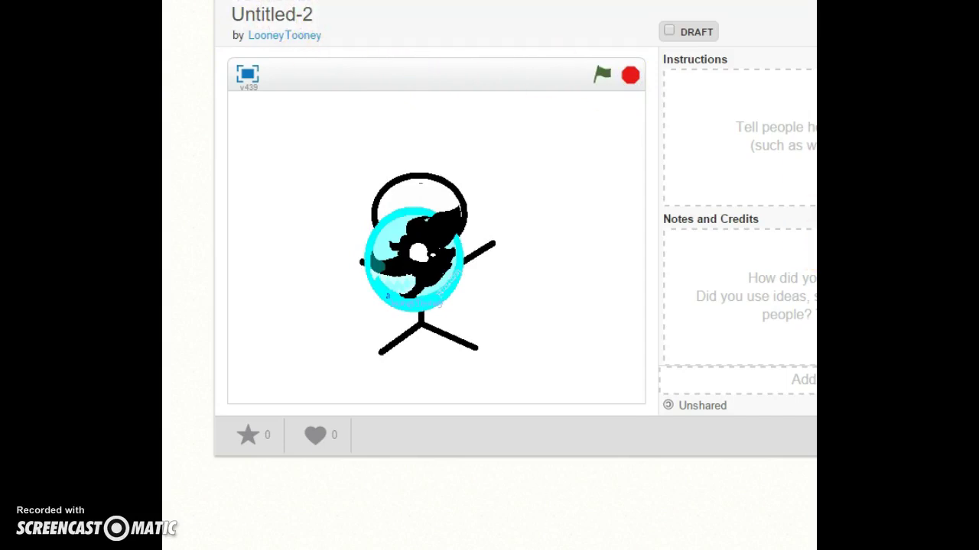
pyautogui.scroll(1, 404, 28)
pyautogui.click(405, 41)
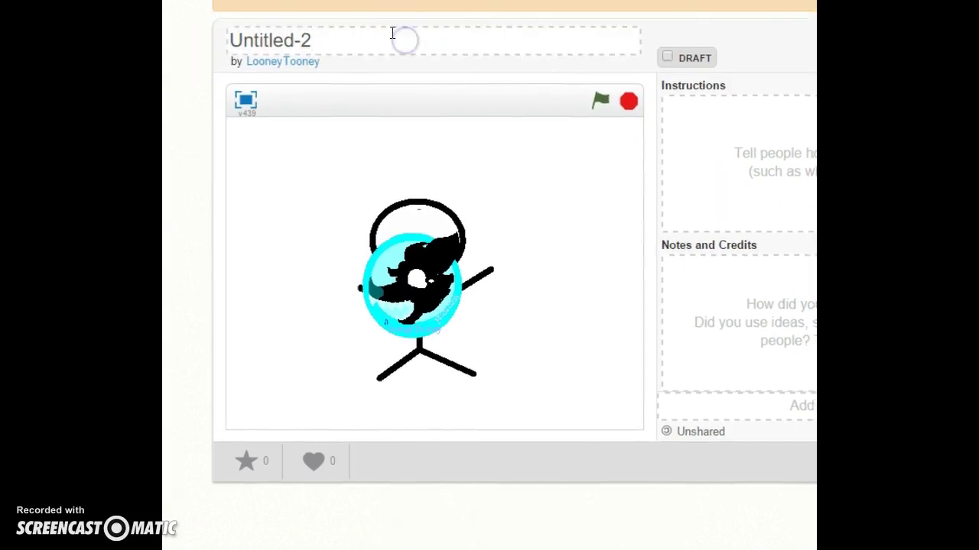
pyautogui.press('BackSpace')
pyautogui.press('BackSpace')
pyautogui.press('BackSpace')
pyautogui.press('BackSpace')
pyautogui.press('BackSpace')
pyautogui.press('BackSpace')
pyautogui.press('BackSpace')
pyautogui.press('BackSpace')
pyautogui.press('BackSpace')
pyautogui.press('BackSpace')
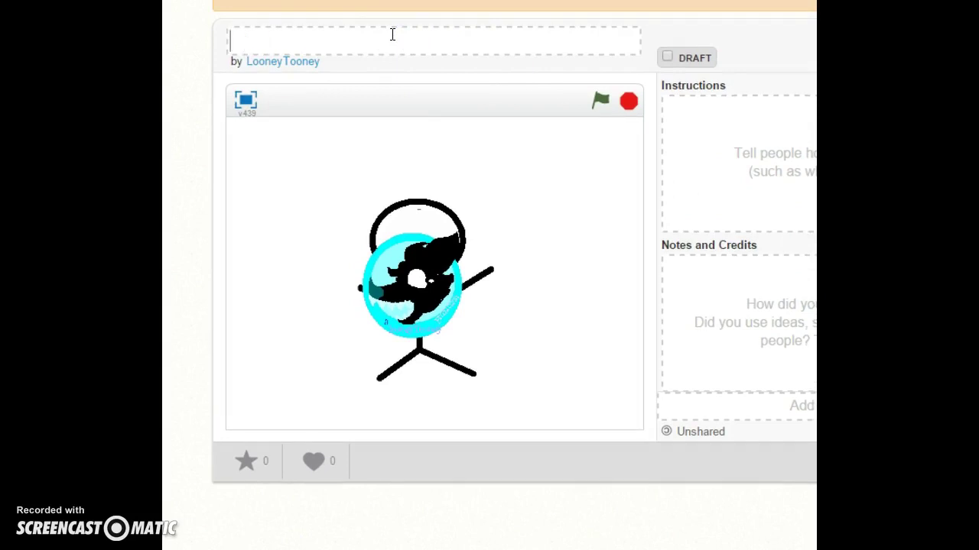
pyautogui.write('Animation tur')
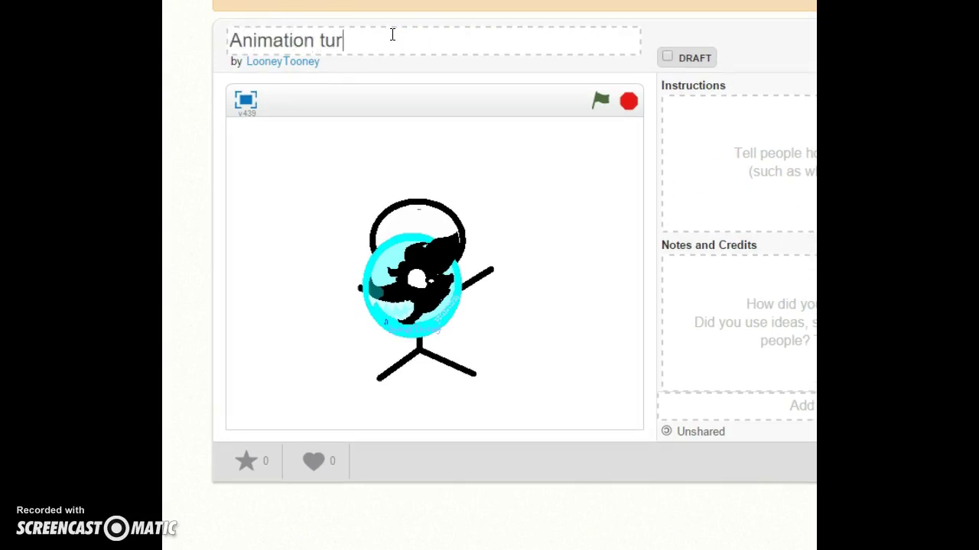
pyautogui.press('BackSpace')
pyautogui.write('torial')
pyautogui.click(630, 153)
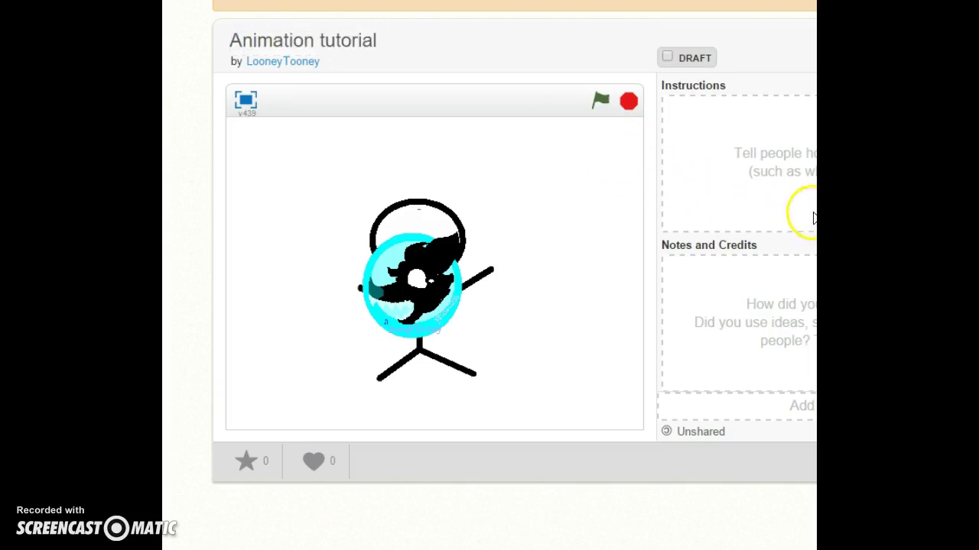
# - Enter "Double click" as the project's instructions
pyautogui.click(611, 120)
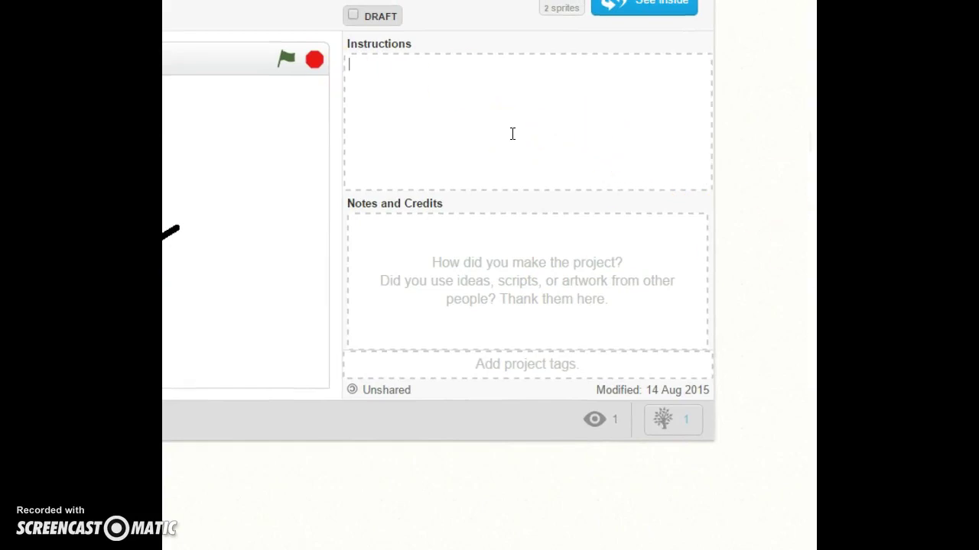
pyautogui.write('Double click')
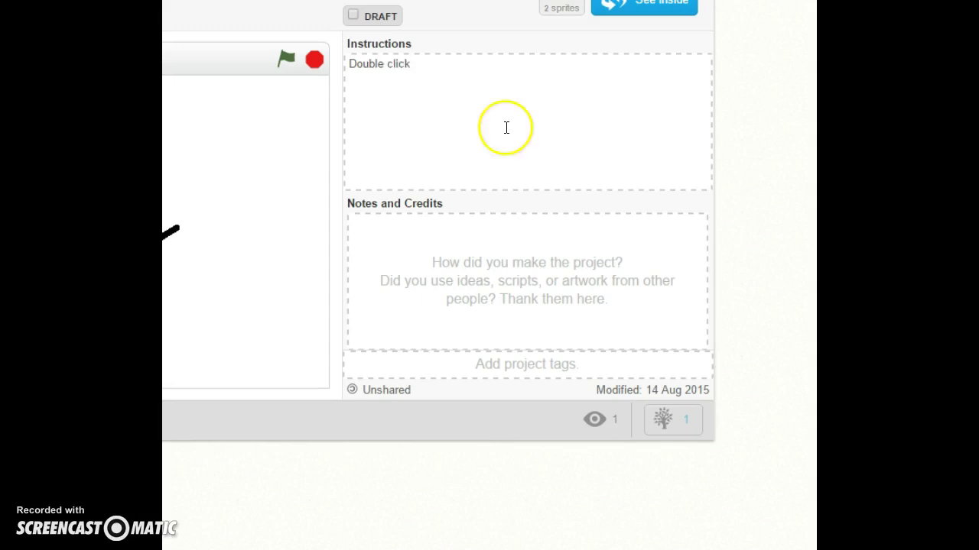
pyautogui.click(774, 157)
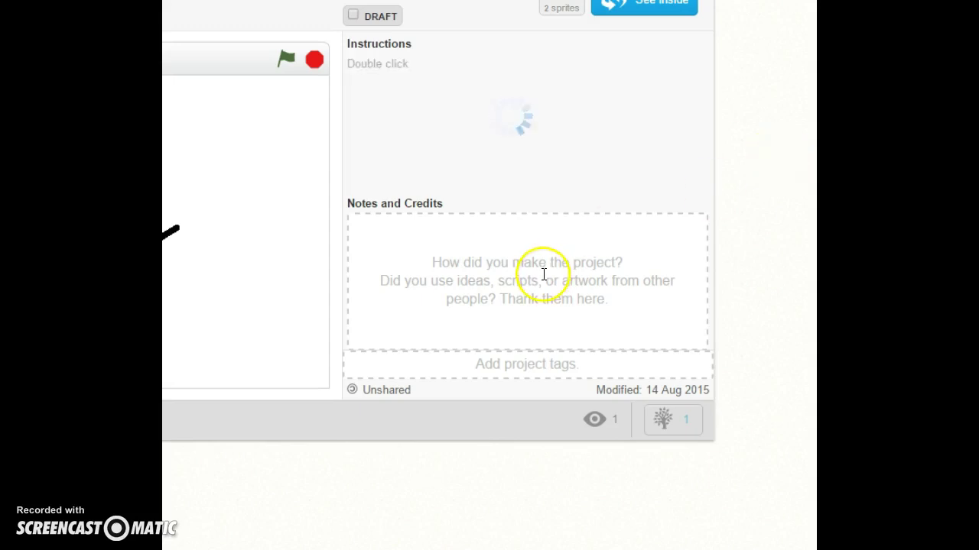
# - Credit the music in Notes and Credits as "Vanic X. Flay - I Can't sleep Clean version"
pyautogui.click(544, 274)
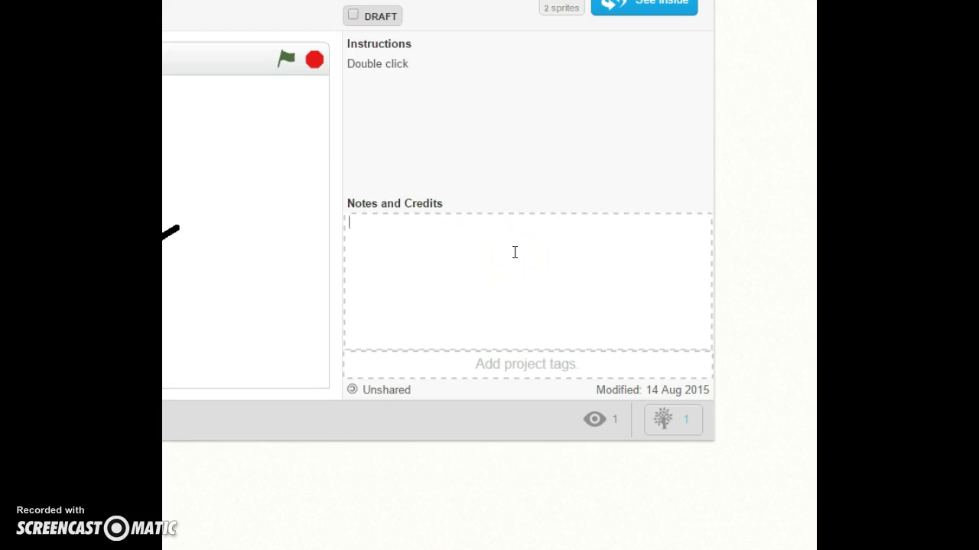
pyautogui.write('Vanic X. FLay')
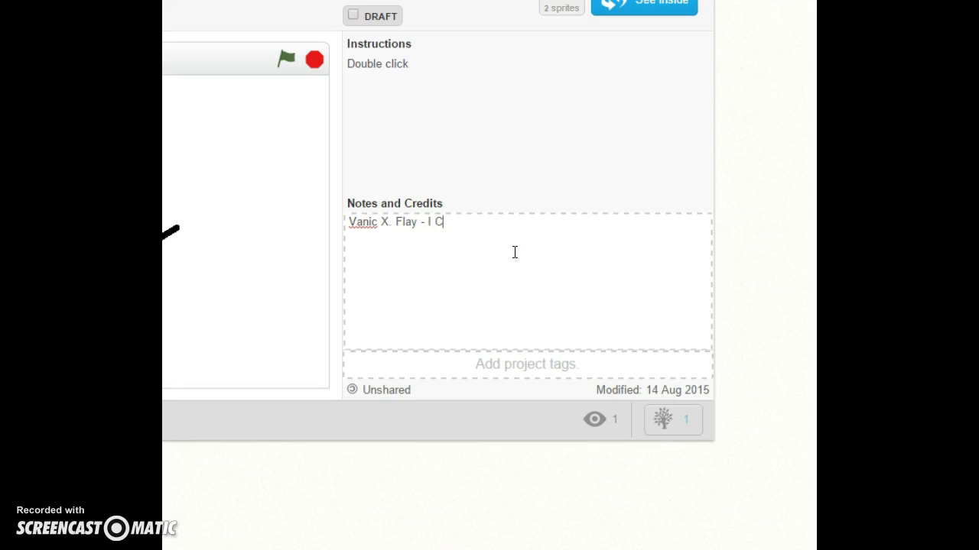
pyautogui.write("- I Can't sleep Clean version ")
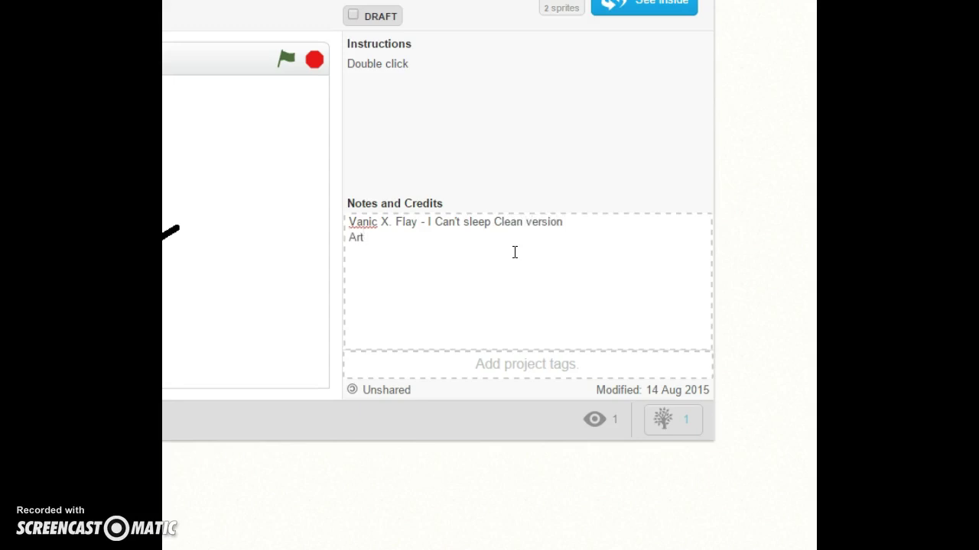
# - Add the separate credit lines "Art-Me", "Logo- Me" and "Outro art - Me" below the music credit
pyautogui.write('Art-Me ')
pyautogui.write('Logo- m')
pyautogui.press('BackSpace')
pyautogui.write('Me ')
pyautogui.write('Outro art -')
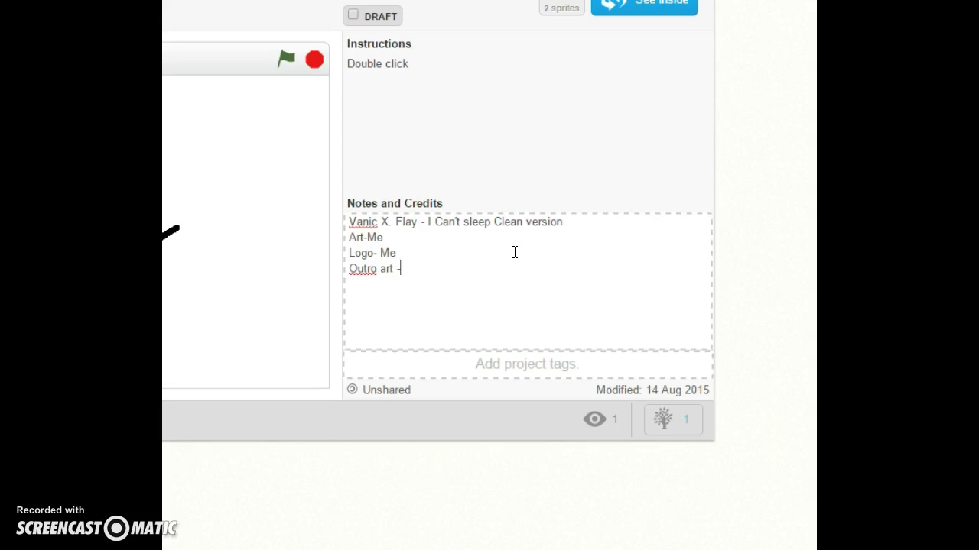
pyautogui.press('BackSpace')
pyautogui.write('ar')
pyautogui.write('Me')
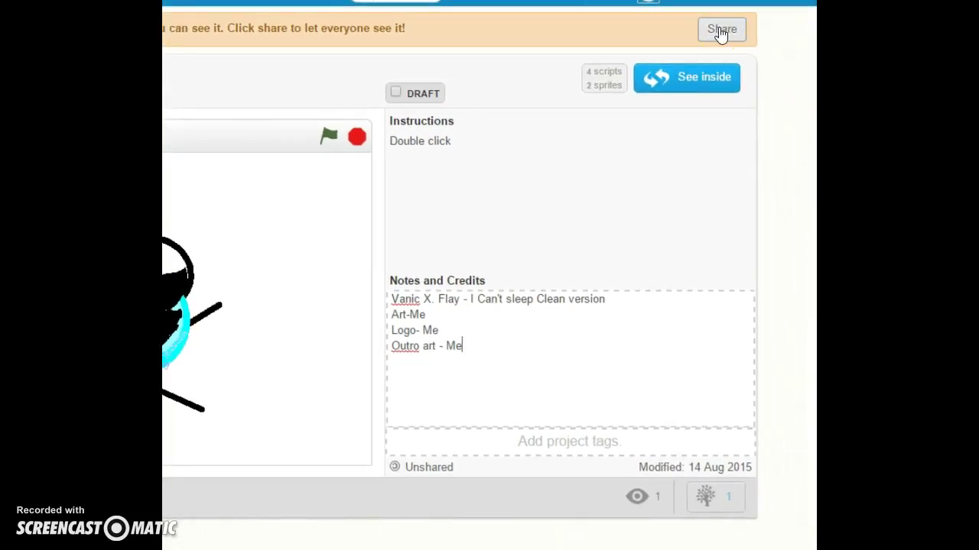
# - Share the project publicly, then run it briefly on its page and stop it
pyautogui.click(721, 30)
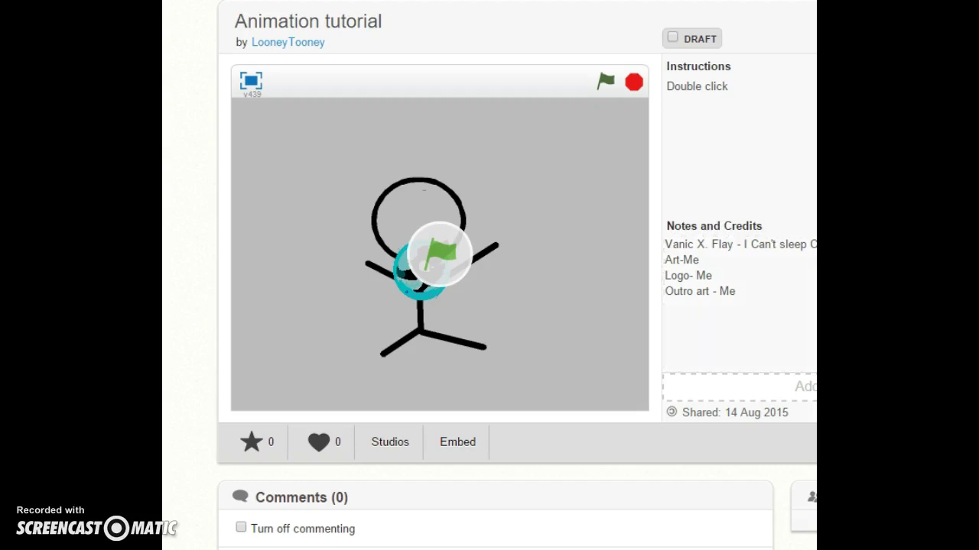
pyautogui.click(444, 248)
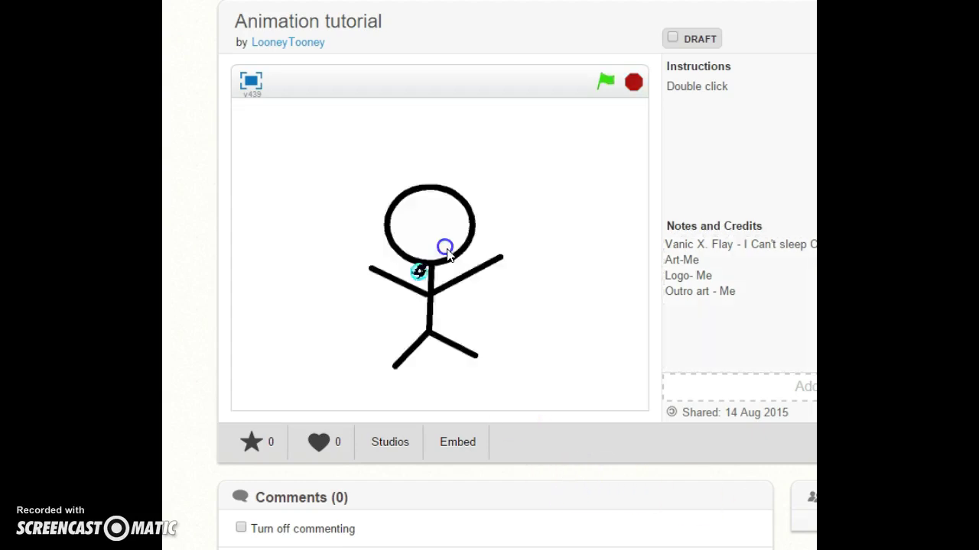
pyautogui.click(639, 86)
# - Display the project's embed code, select all of it, and open the Facebook sharing option
pyautogui.click(444, 442)
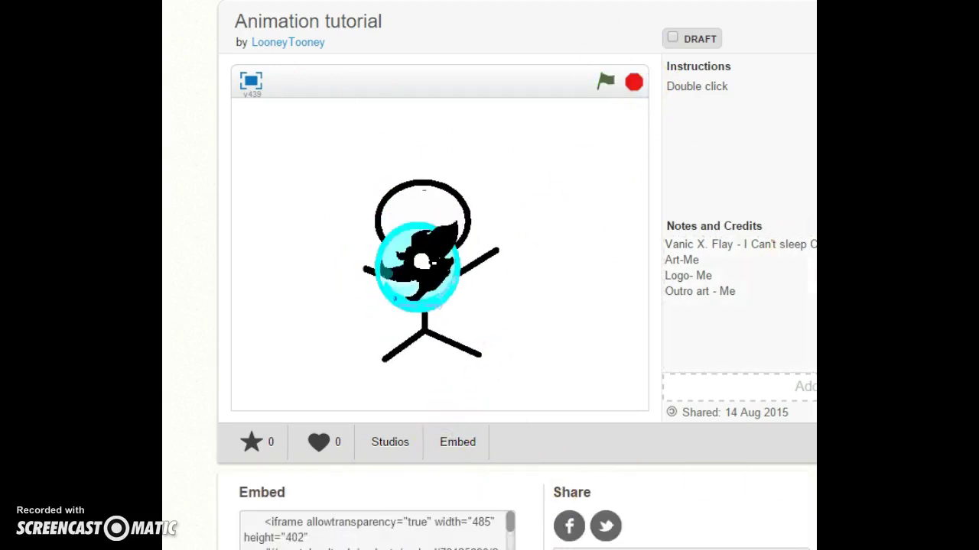
pyautogui.scroll(-4, 516, 275)
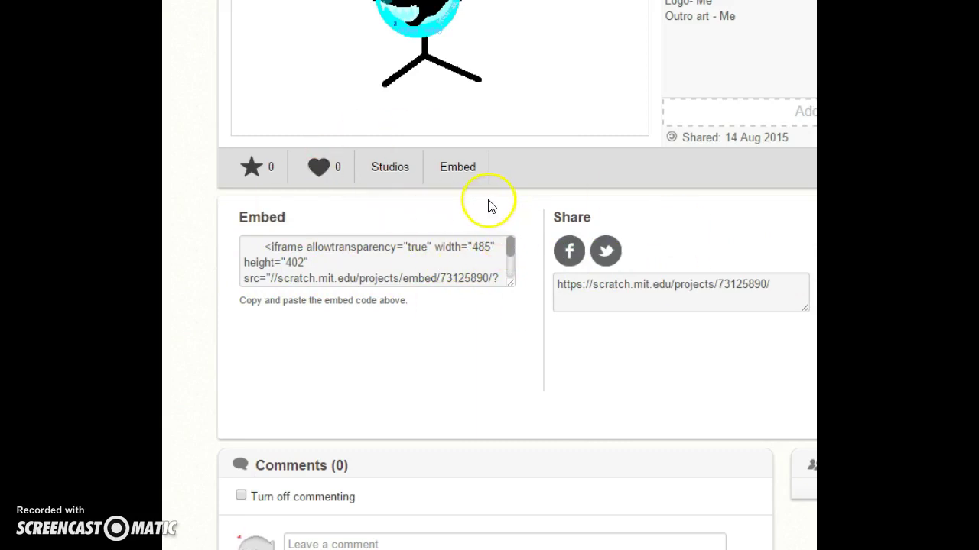
pyautogui.moveTo(245, 247); pyautogui.dragTo(479, 308)
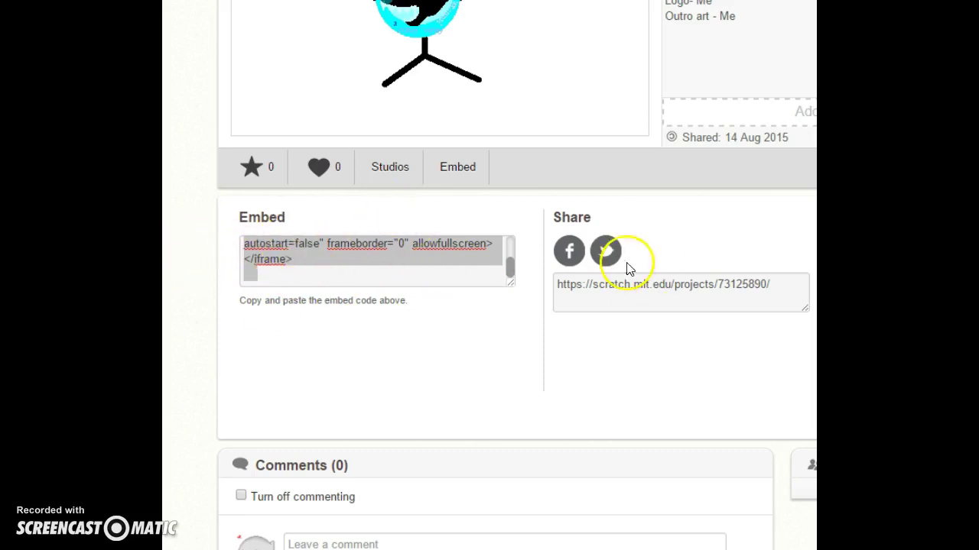
pyautogui.click(566, 247)
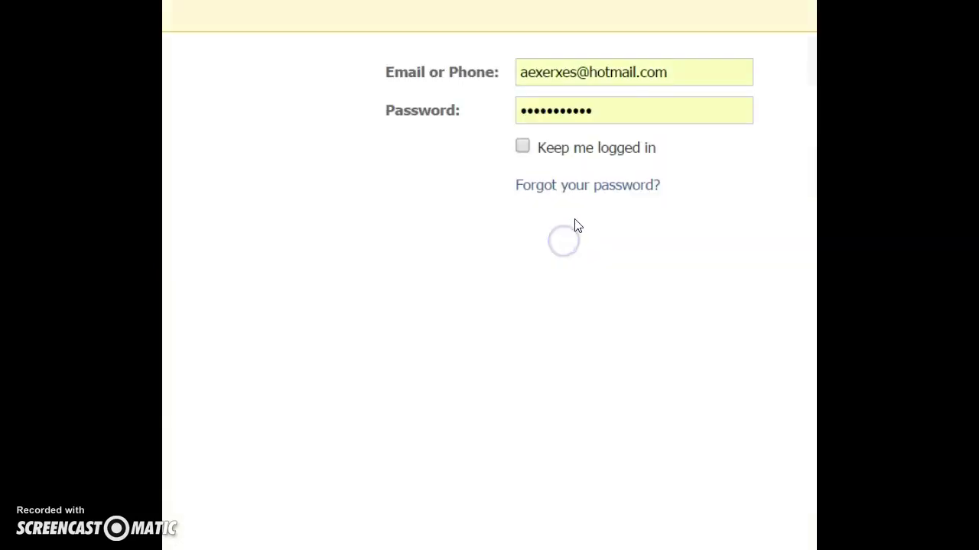
pyautogui.click(637, 123)
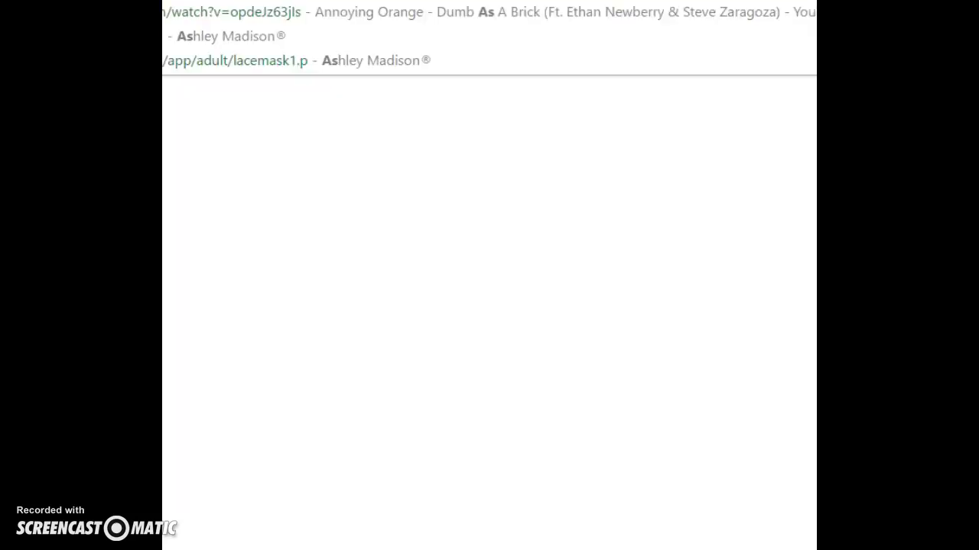
# - Go to the list of own Scratch projects and browse through its entries
pyautogui.press('BackSpace')
pyautogui.press('BackSpace')
pyautogui.write('sc')
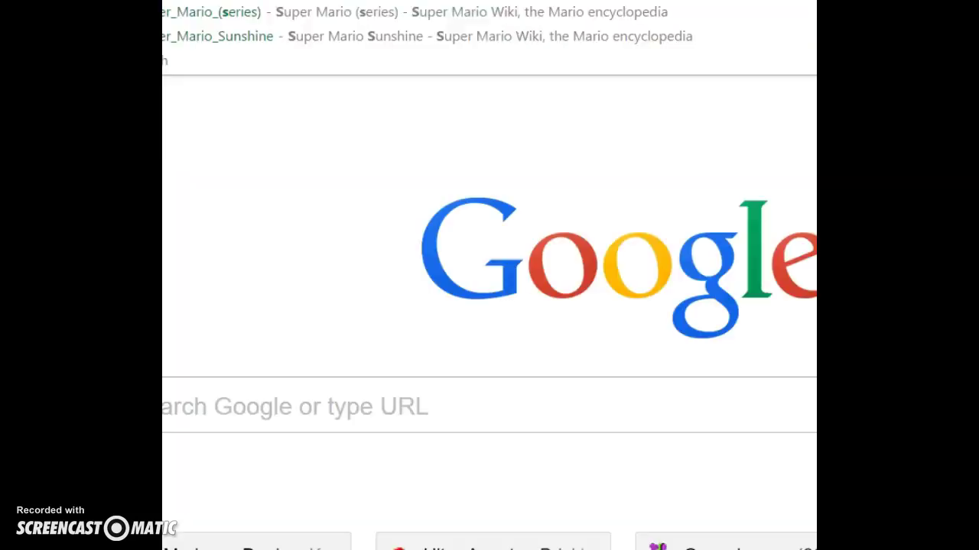
pyautogui.press('BackSpace')
pyautogui.press('BackSpace')
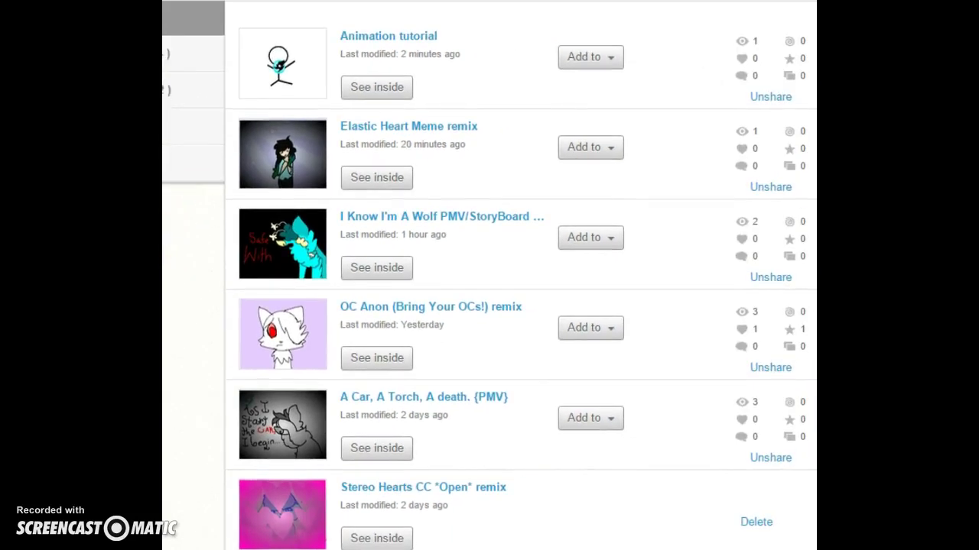
pyautogui.scroll(-5, 688, 391)
pyautogui.scroll(-2, 490, 275)
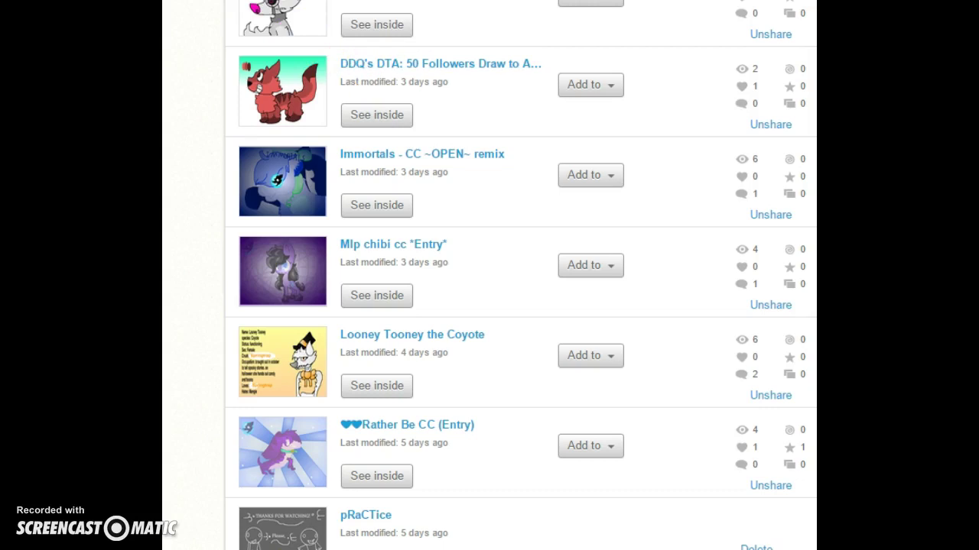
pyautogui.scroll(1, 298, 46)
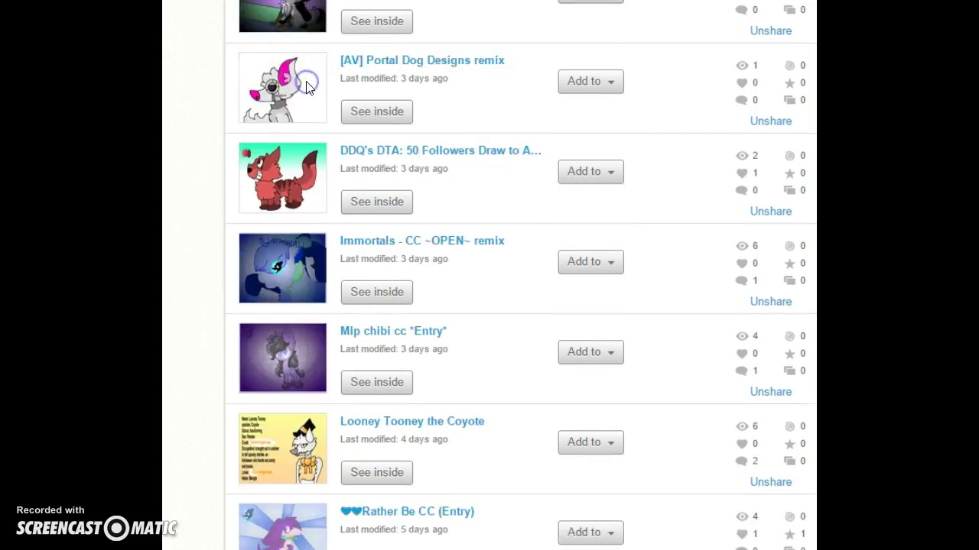
# - Open the "[AV] Portal Dog Designs remix" project, run it briefly, stop it and return to the project list
pyautogui.click(306, 88)
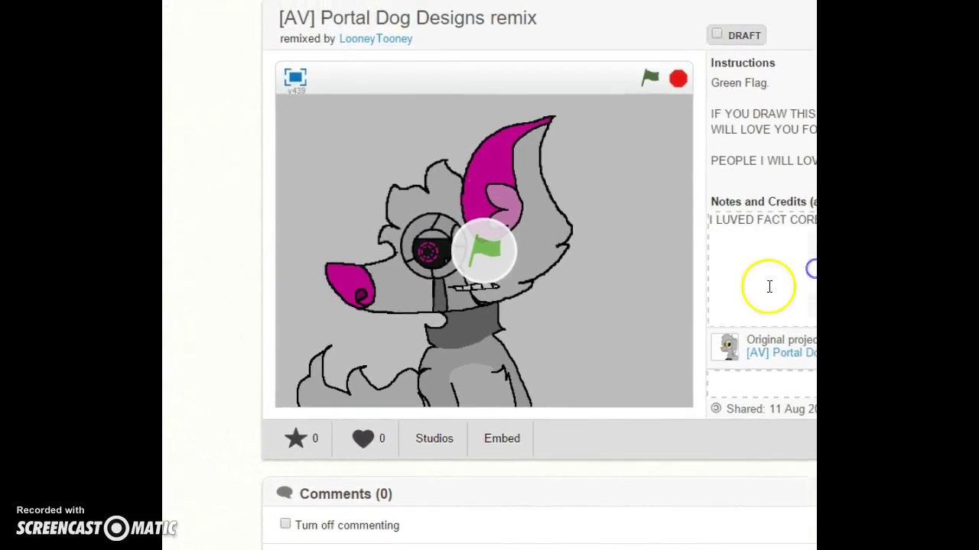
pyautogui.click(477, 269)
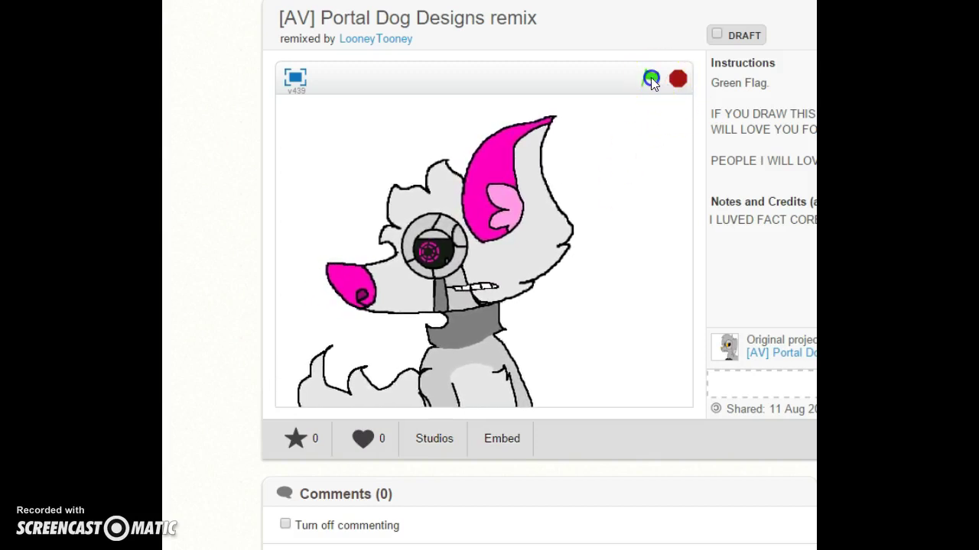
pyautogui.click(676, 81)
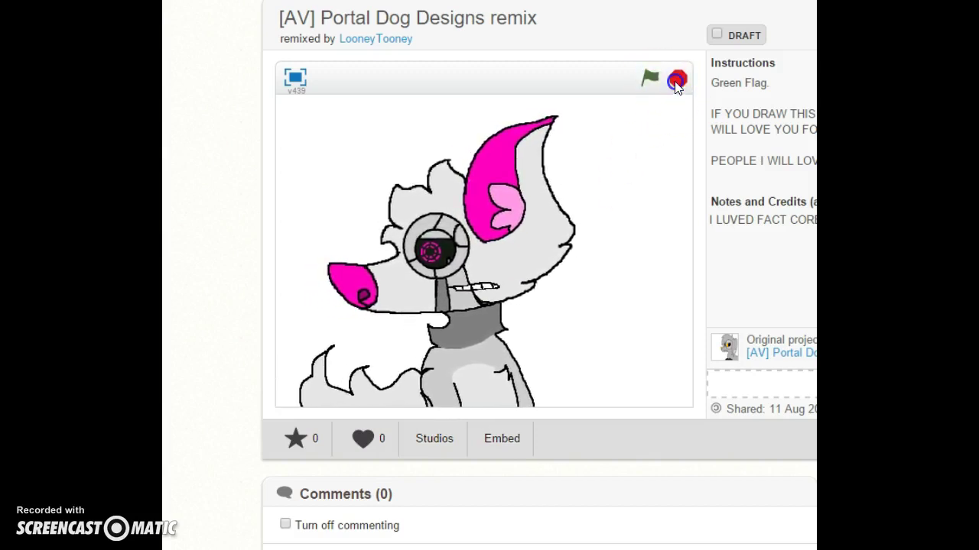
pyautogui.hotkey('alt', 'Left')
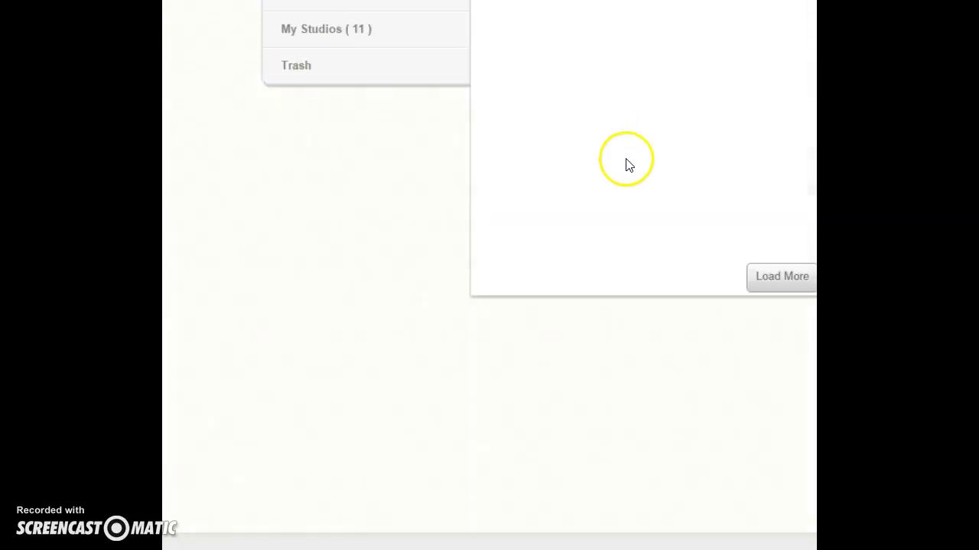
# - Open the "RAZOR SHAAARP" project from the list and go back to the project list
pyautogui.scroll(-5, 683, 295)
pyautogui.scroll(-5, 684, 303)
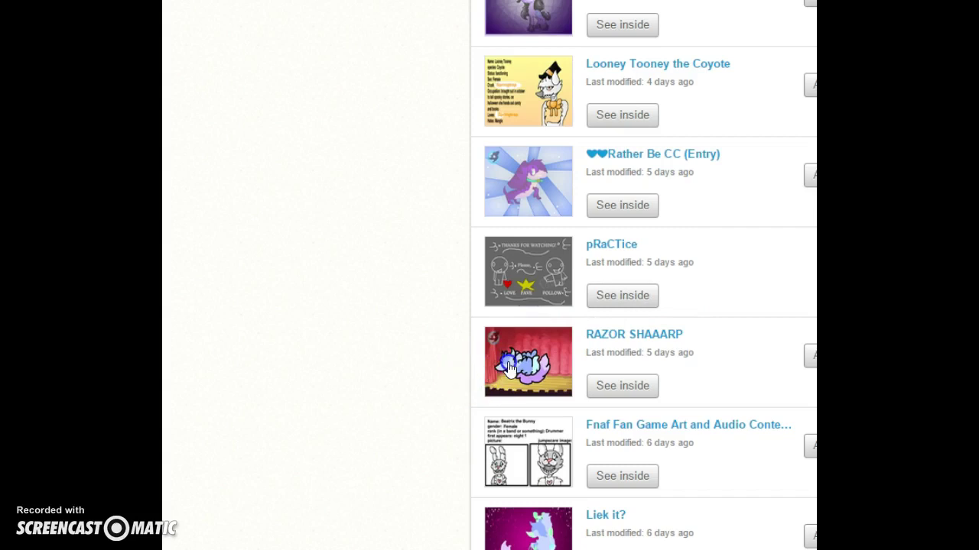
pyautogui.click(511, 368)
pyautogui.hotkey('alt', 'Left')
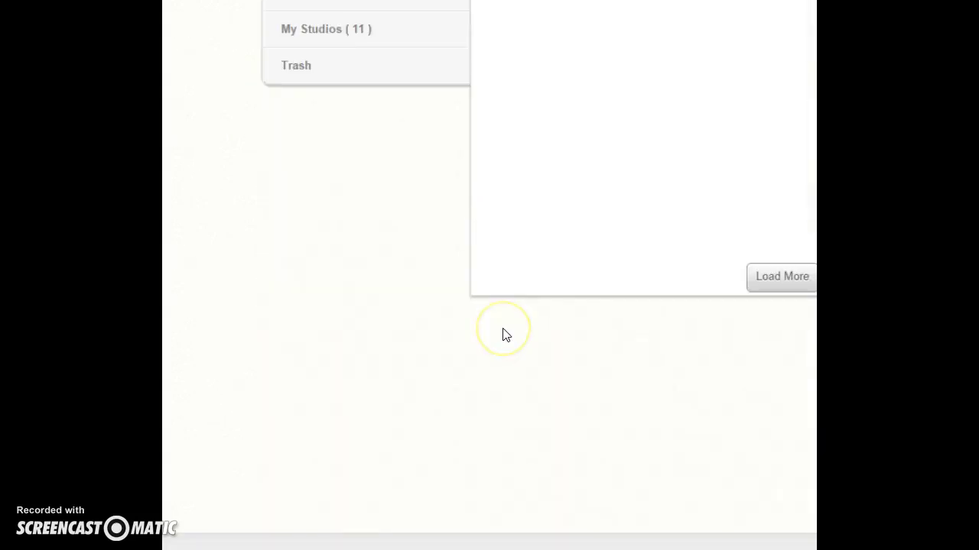
# - Look through the older entries of the project list down to the early August 2015 ones and return to its beginning
pyautogui.scroll(-7, 504, 335)
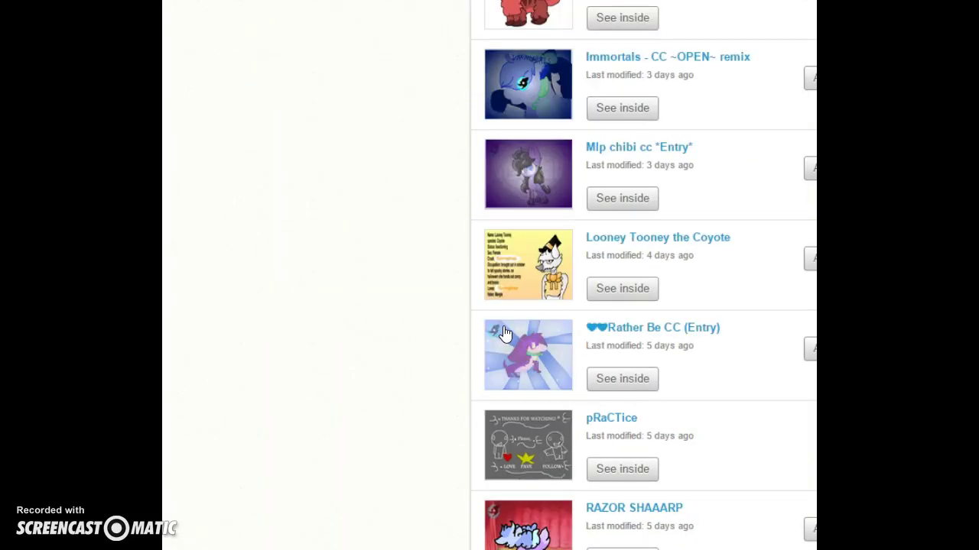
pyautogui.scroll(-5, 504, 335)
pyautogui.scroll(-9, 505, 335)
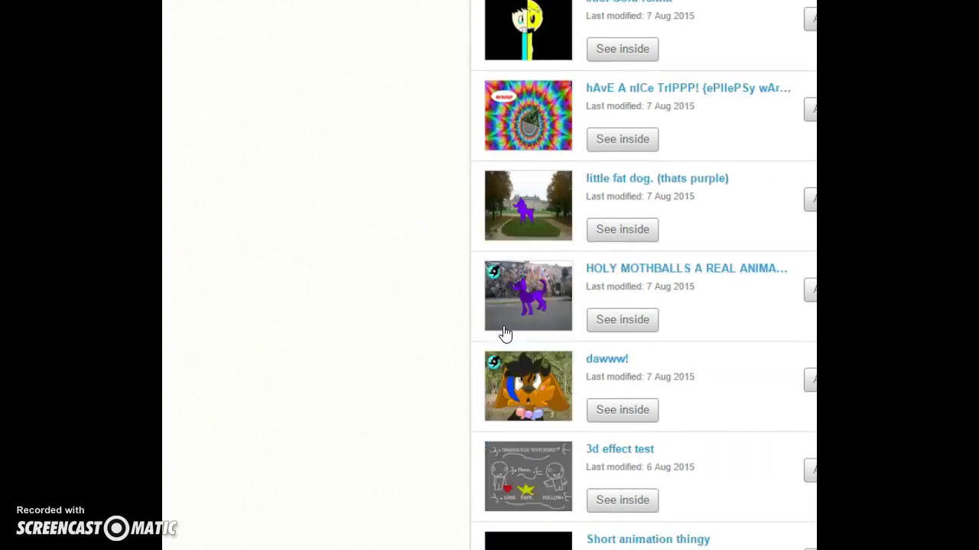
pyautogui.click(573, 126)
pyautogui.scroll(-6, 563, 127)
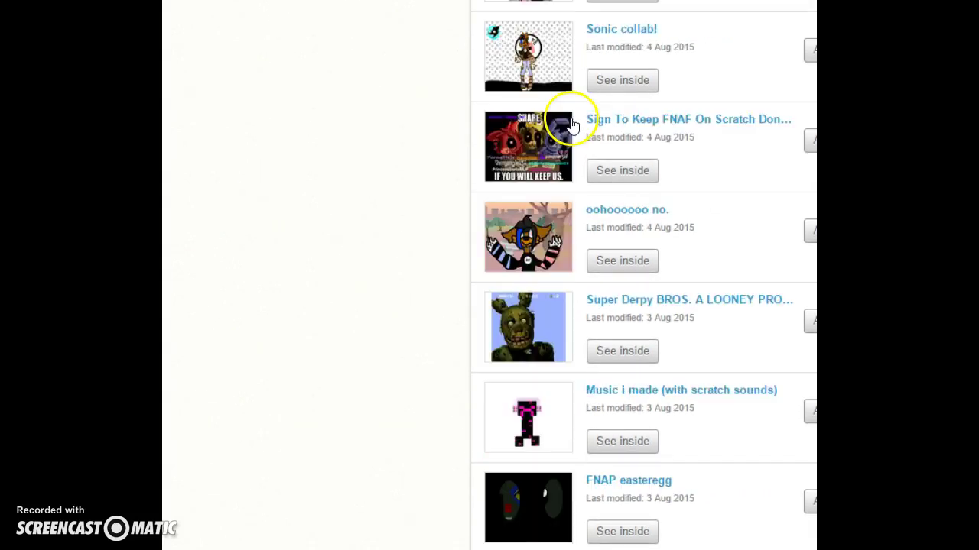
pyautogui.scroll(-4, 519, 179)
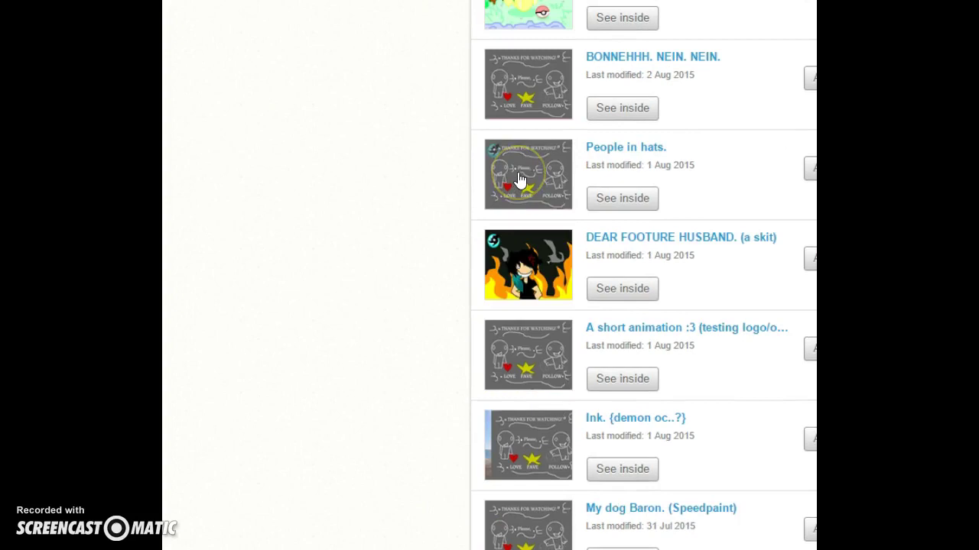
pyautogui.scroll(3, 546, 245)
pyautogui.scroll(15, 542, 251)
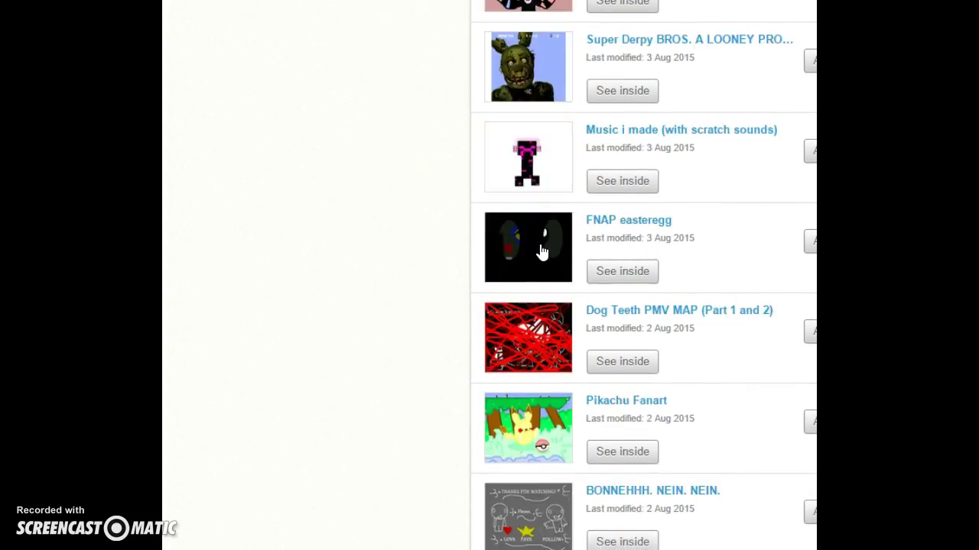
pyautogui.scroll(10, 539, 252)
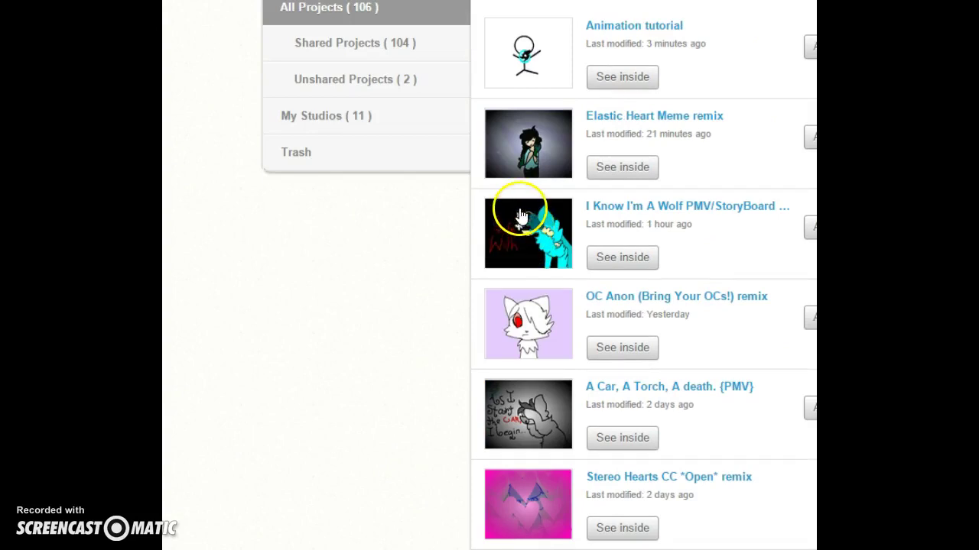
pyautogui.scroll(1, 518, 214)
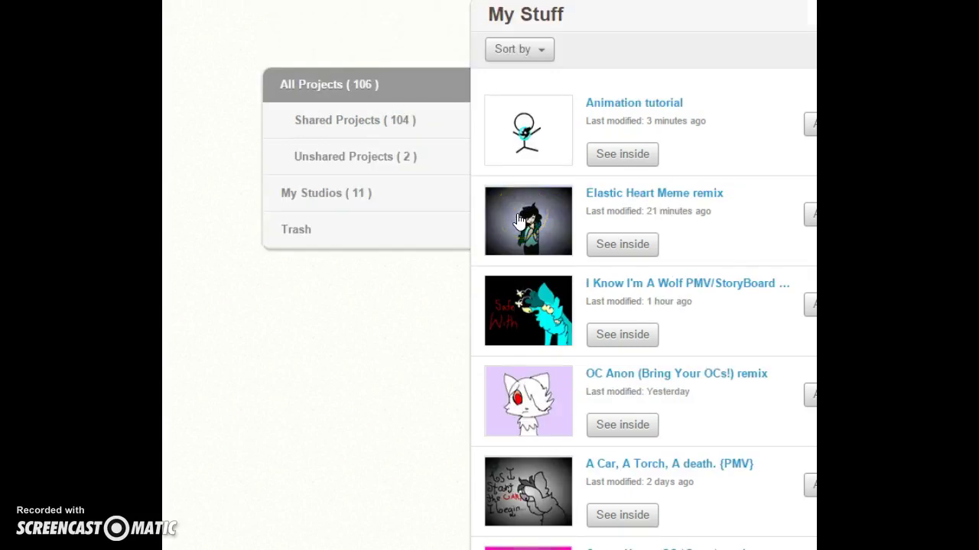